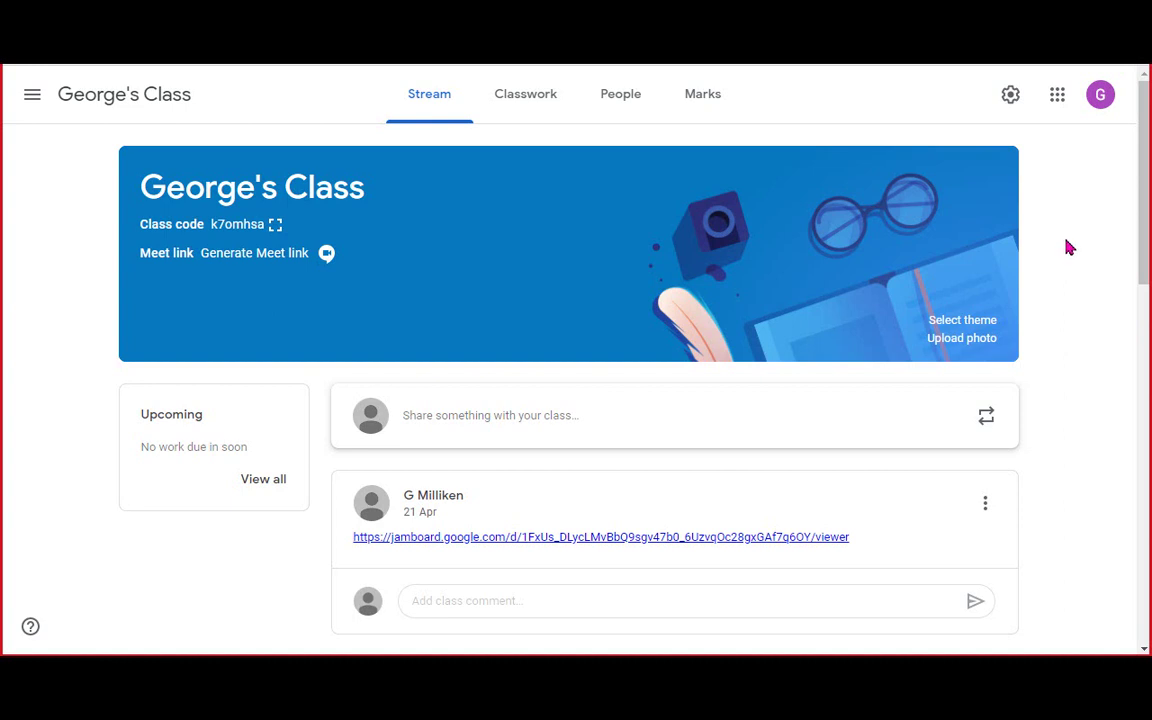
Look through the Google apps list as far as Jamboard and close it again
left_click(1058, 99)
scroll(1063, 397, "down", 2)
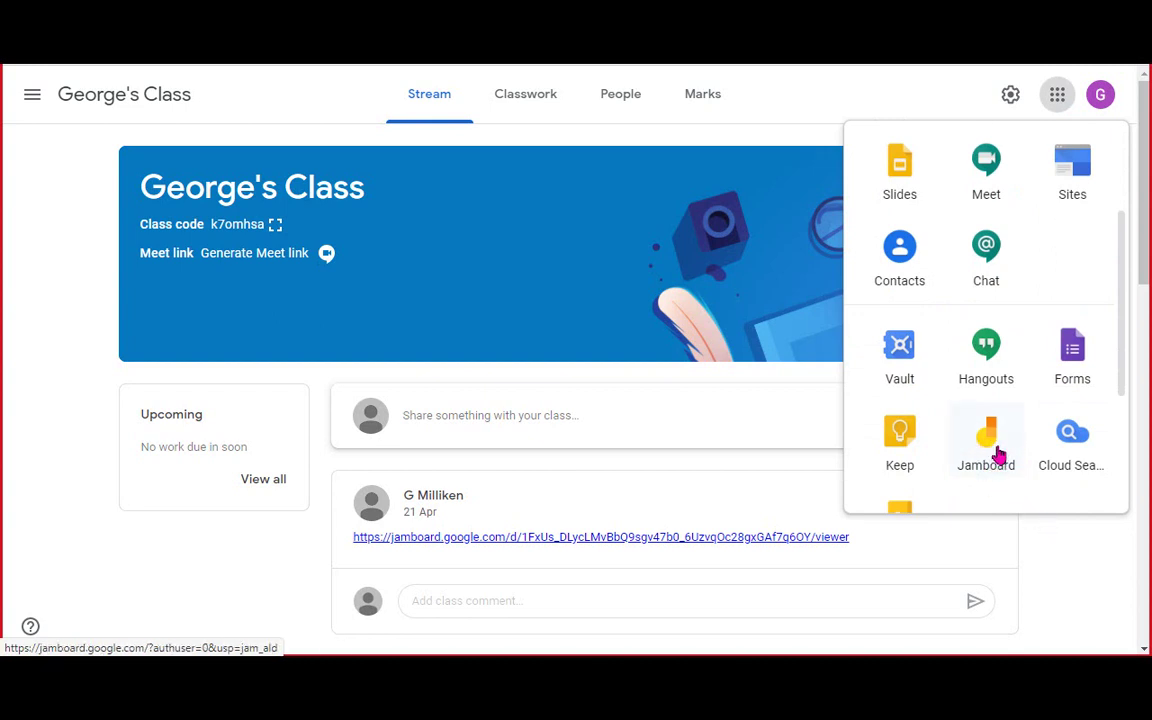
left_click(1070, 553)
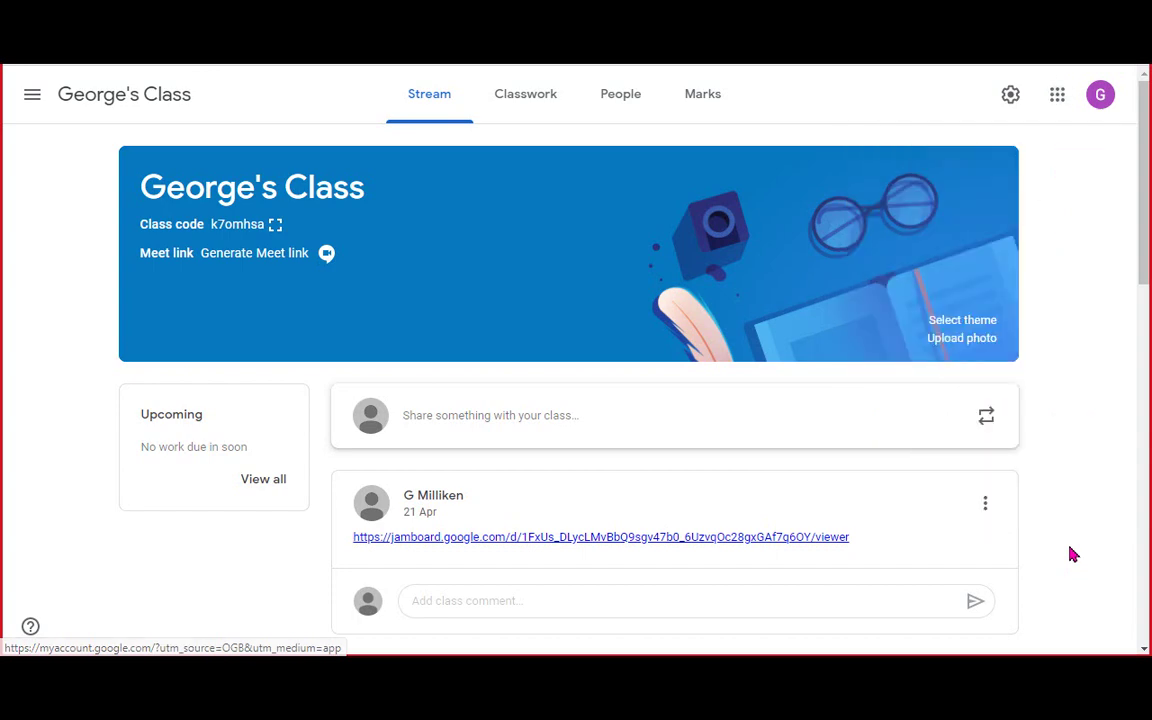
scroll(1072, 553, "down", 3)
scroll(1072, 553, "up", 3)
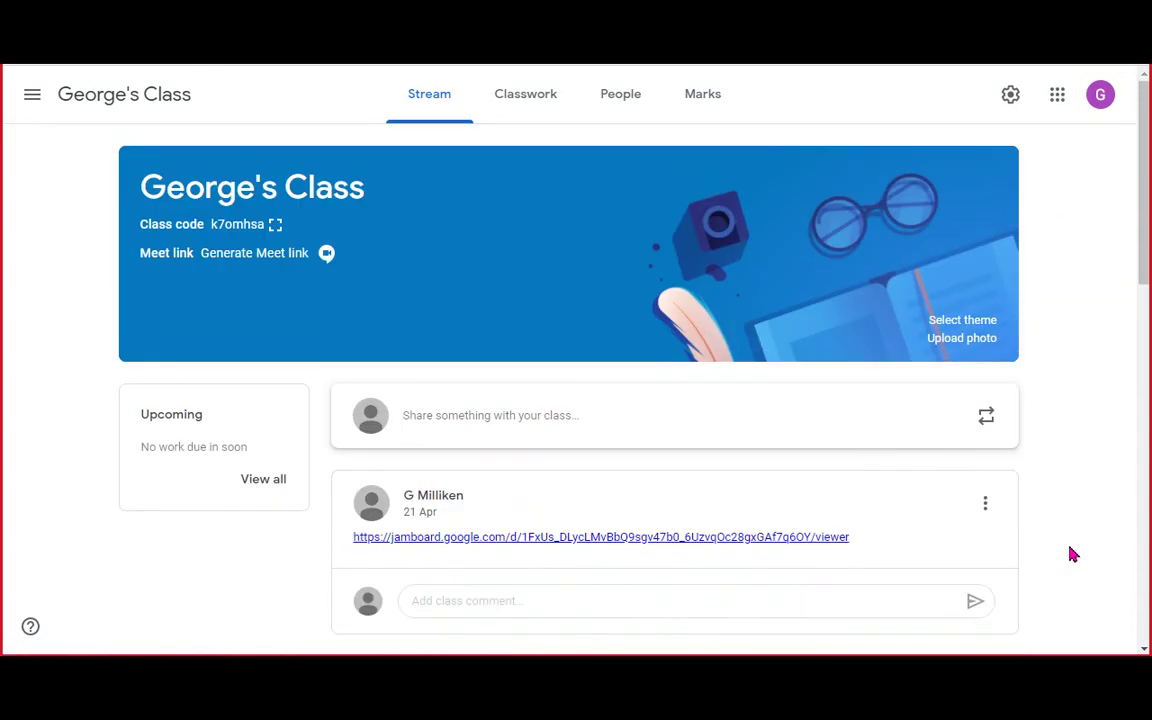
Open the concrete numeracy quiz assignment from the numeracy and mathematics classwork topic for editing
left_click(517, 100)
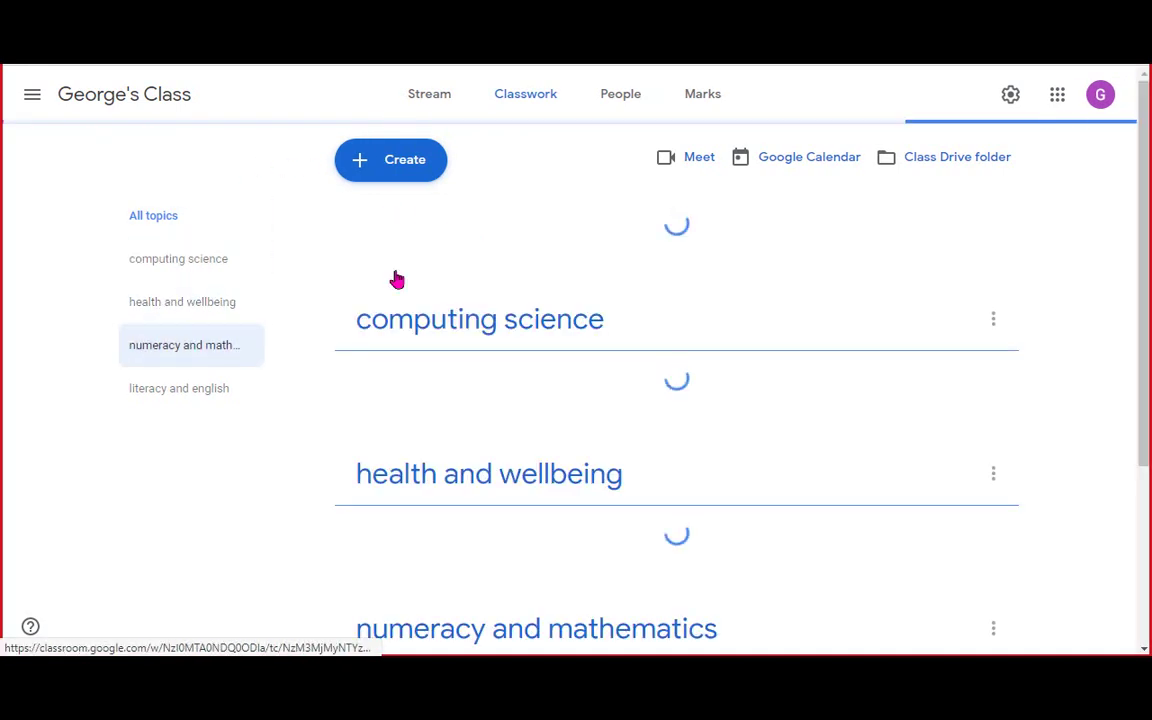
left_click(205, 360)
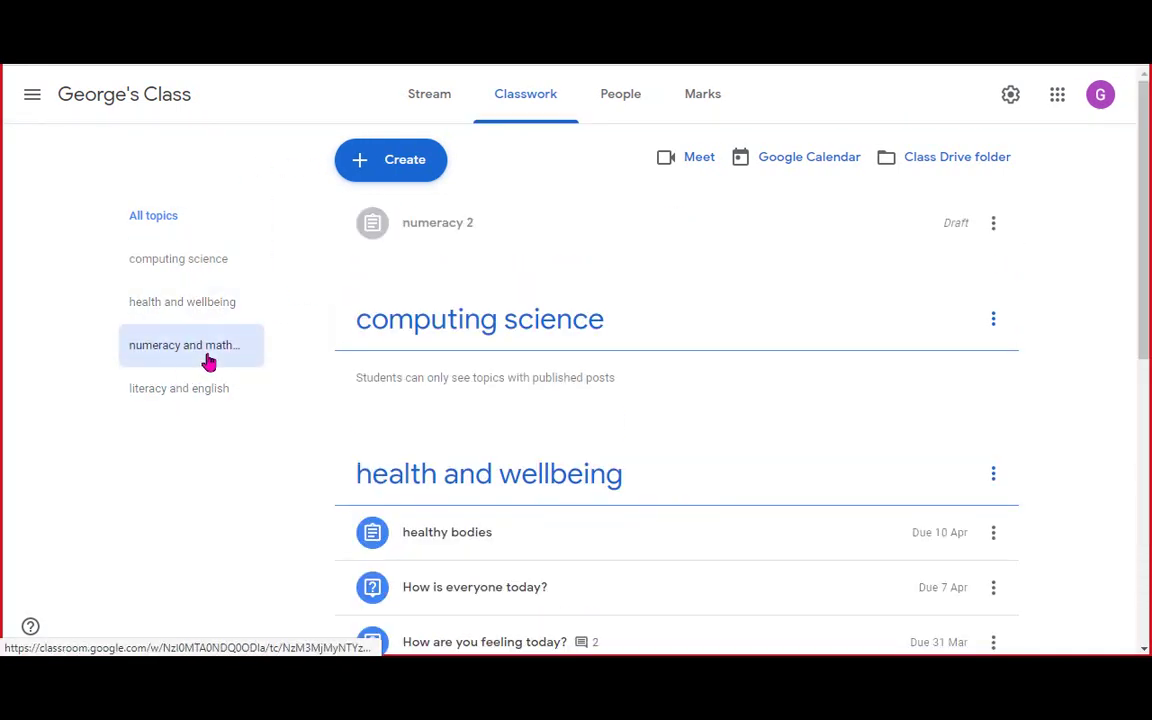
left_click(768, 342)
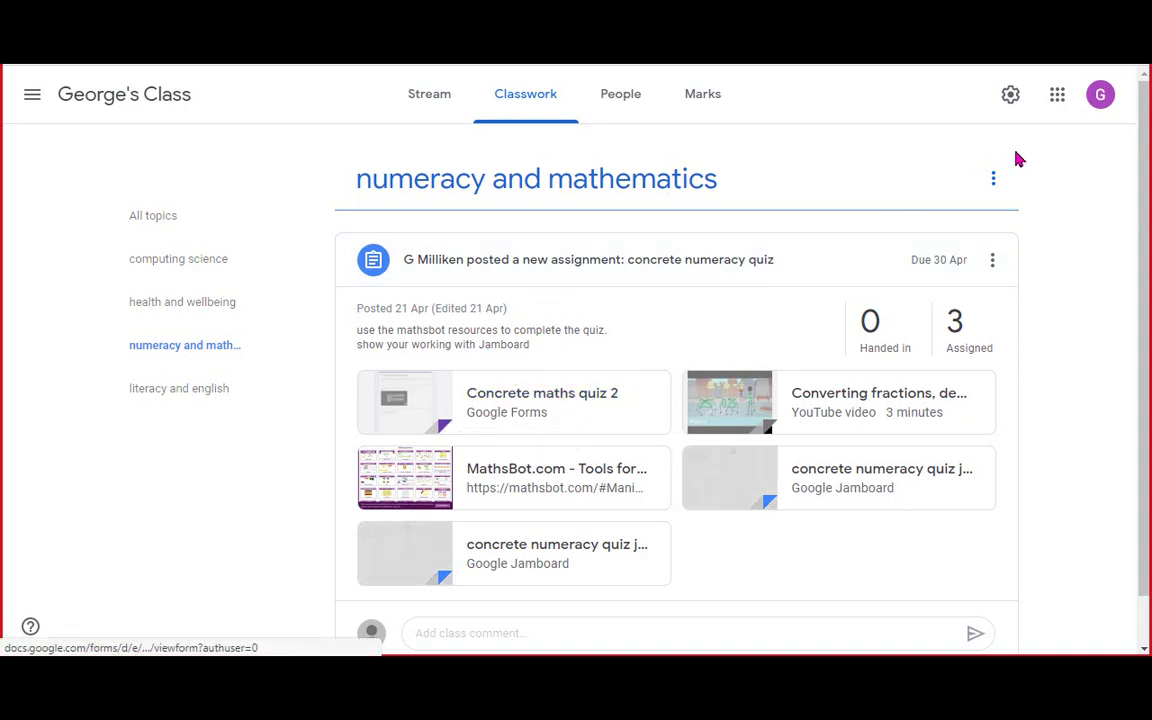
left_click(993, 178)
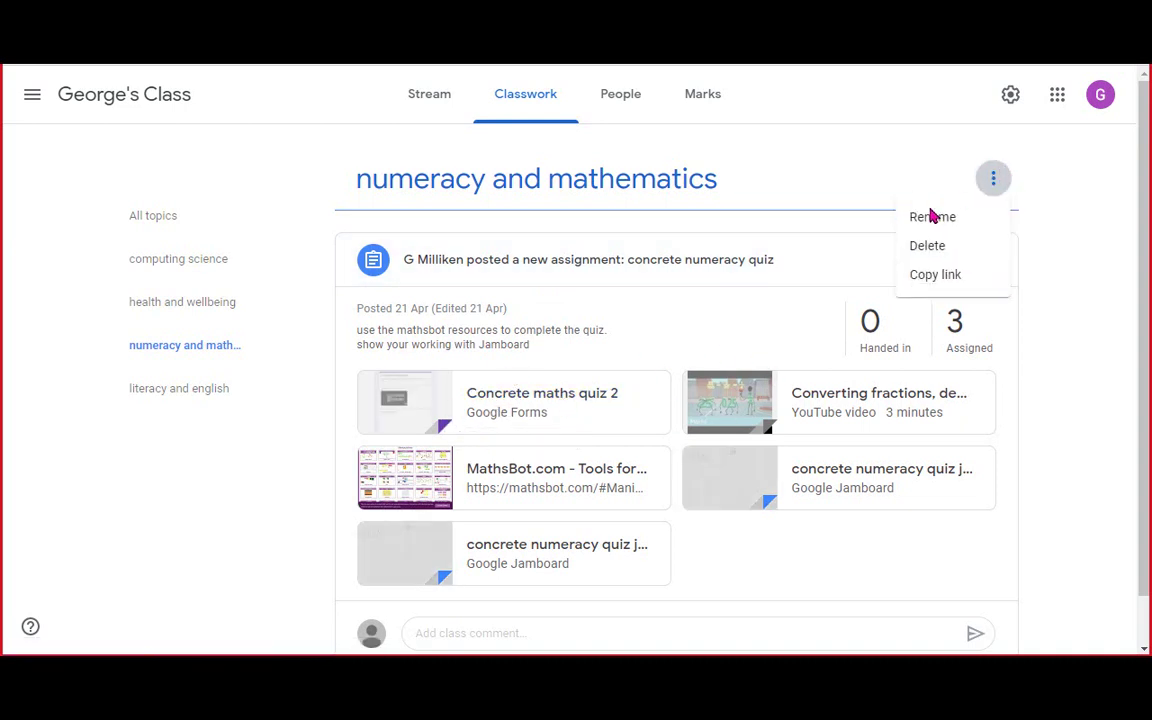
left_click(1039, 221)
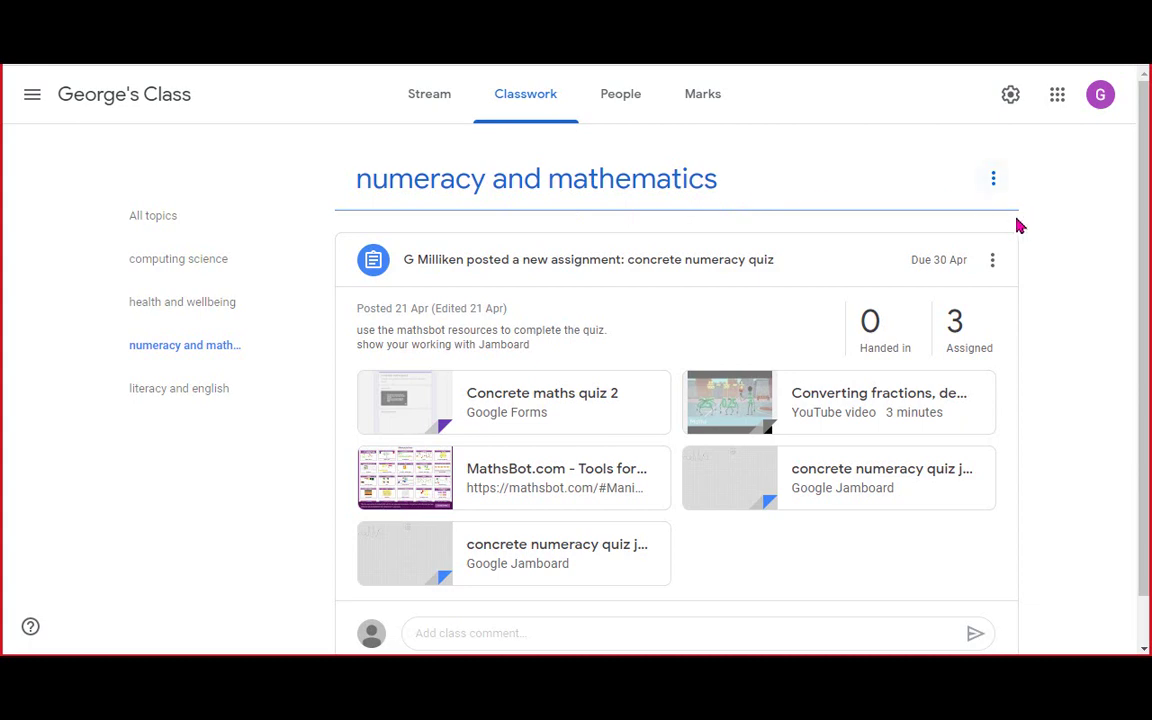
left_click(994, 256)
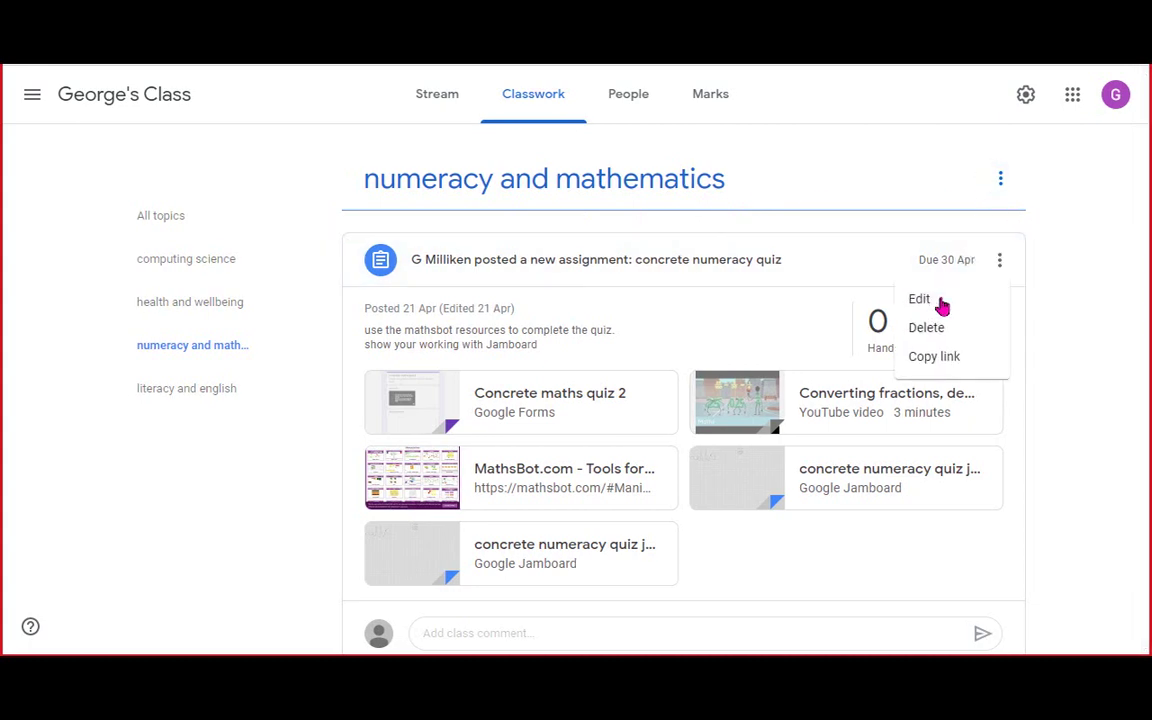
left_click(942, 301)
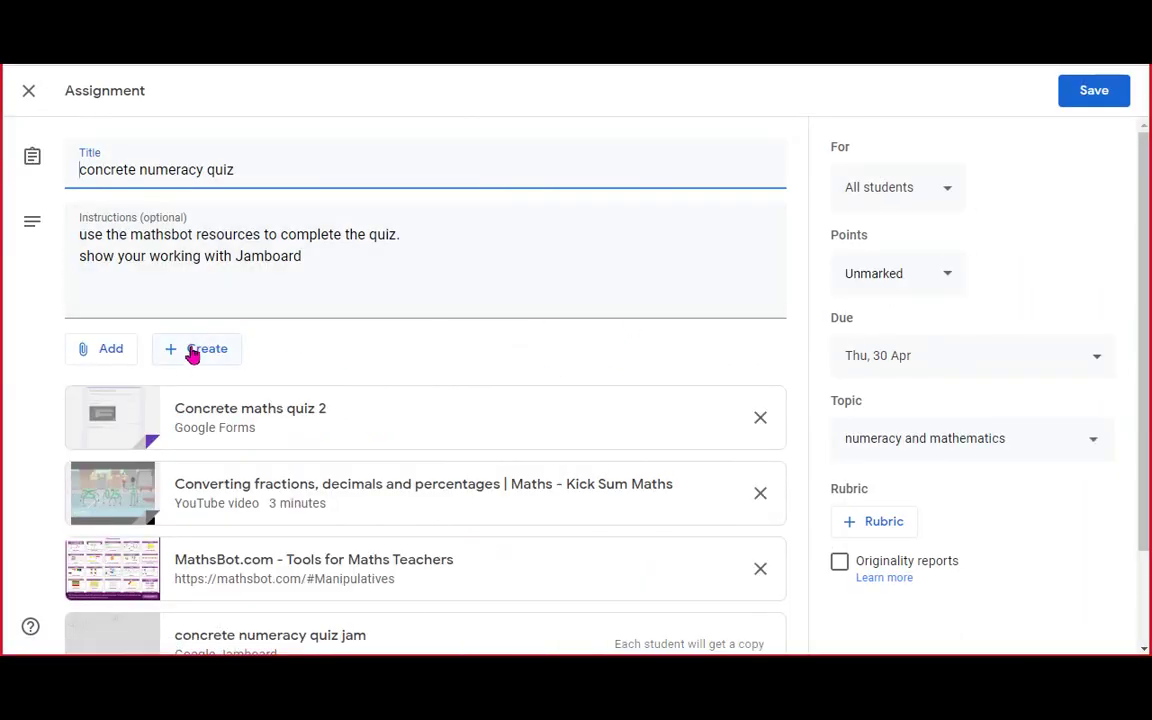
Review the assignment's options for creating files and adding attachments, including the link entry, and cancel without adding anything
left_click(196, 352)
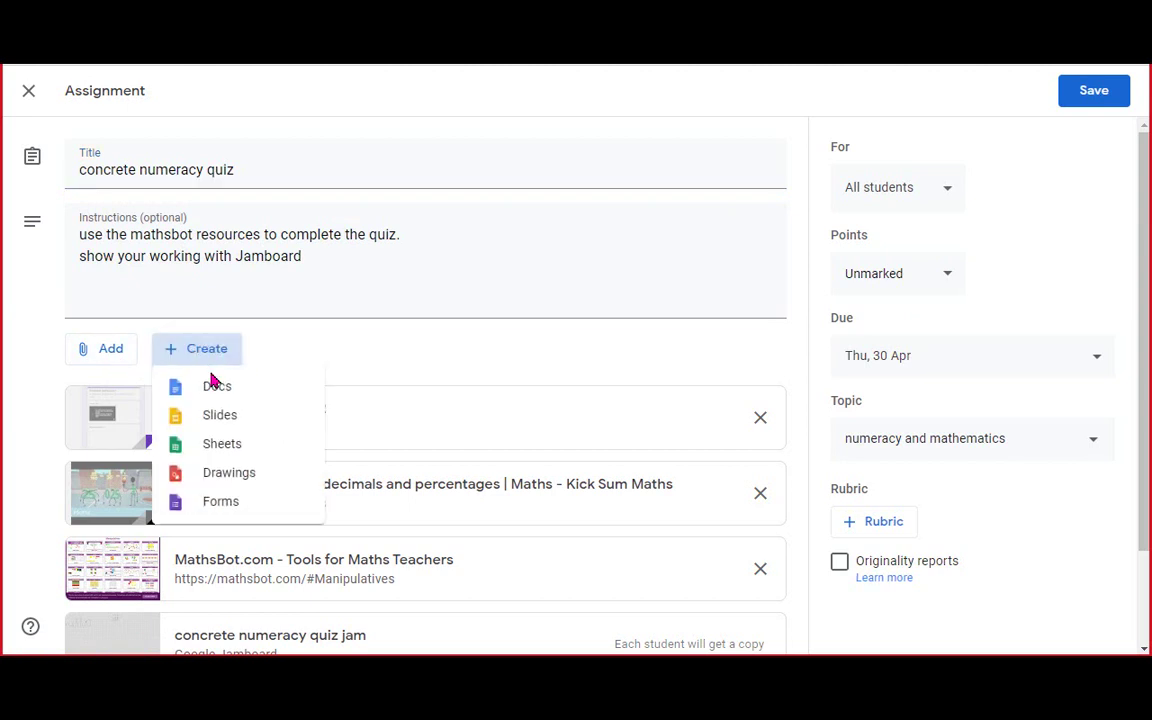
left_click(112, 354)
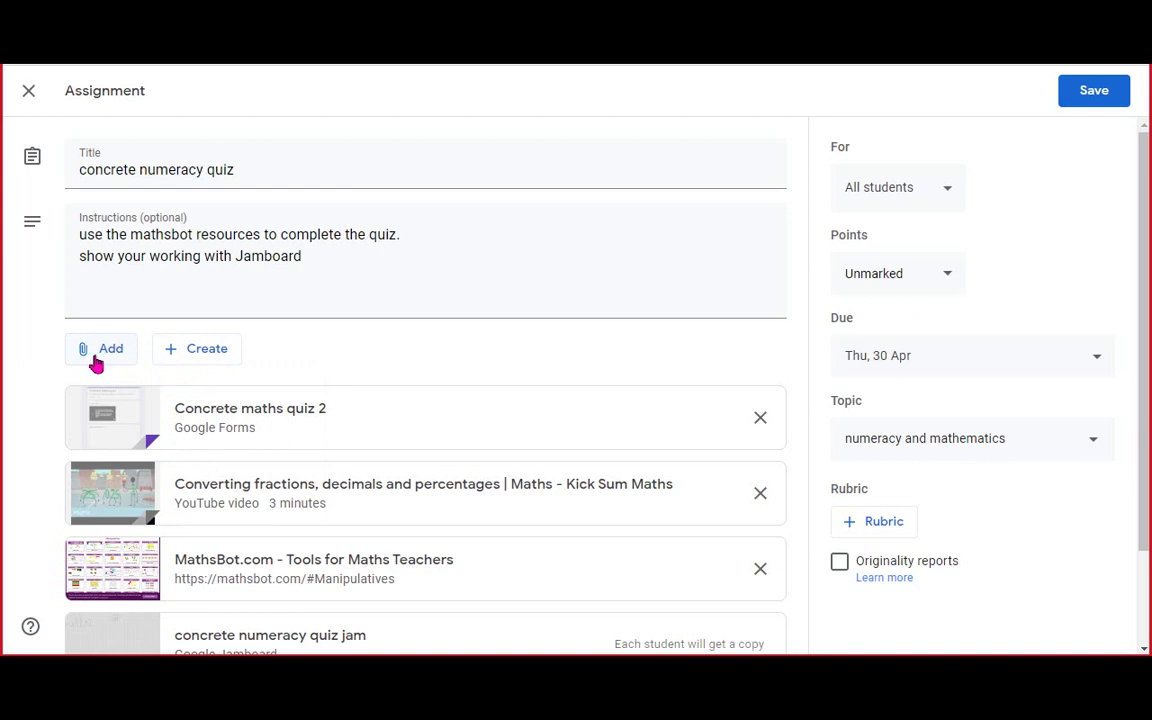
left_click(96, 362)
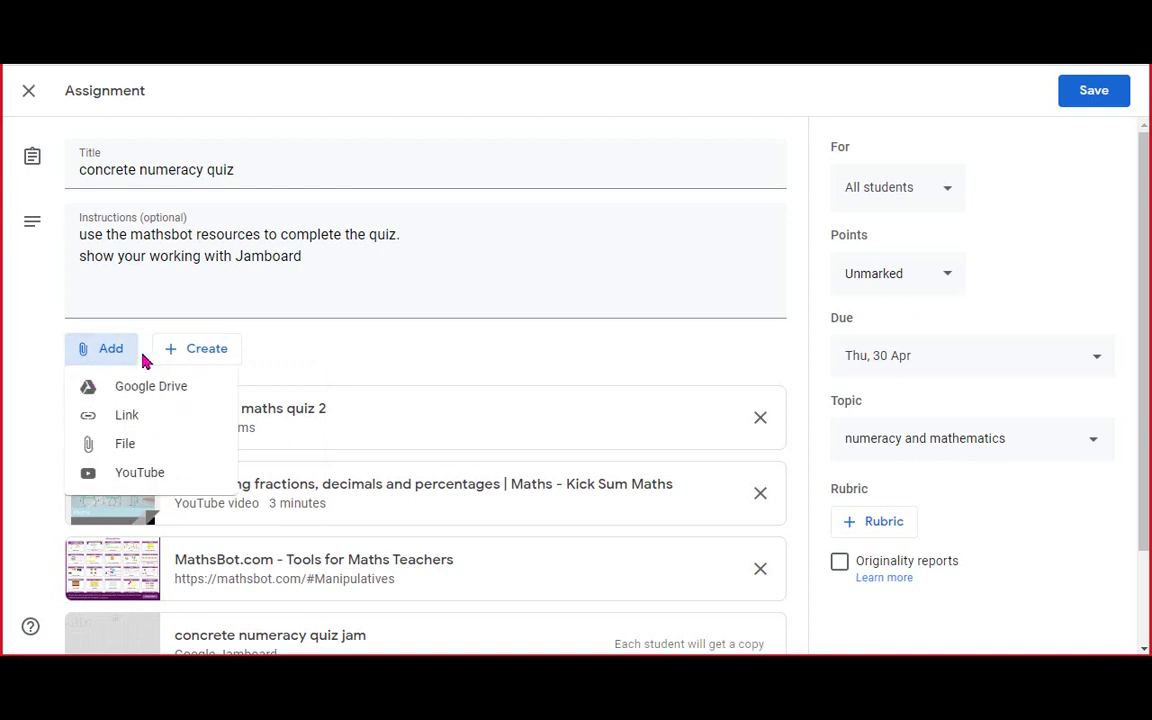
left_click(133, 421)
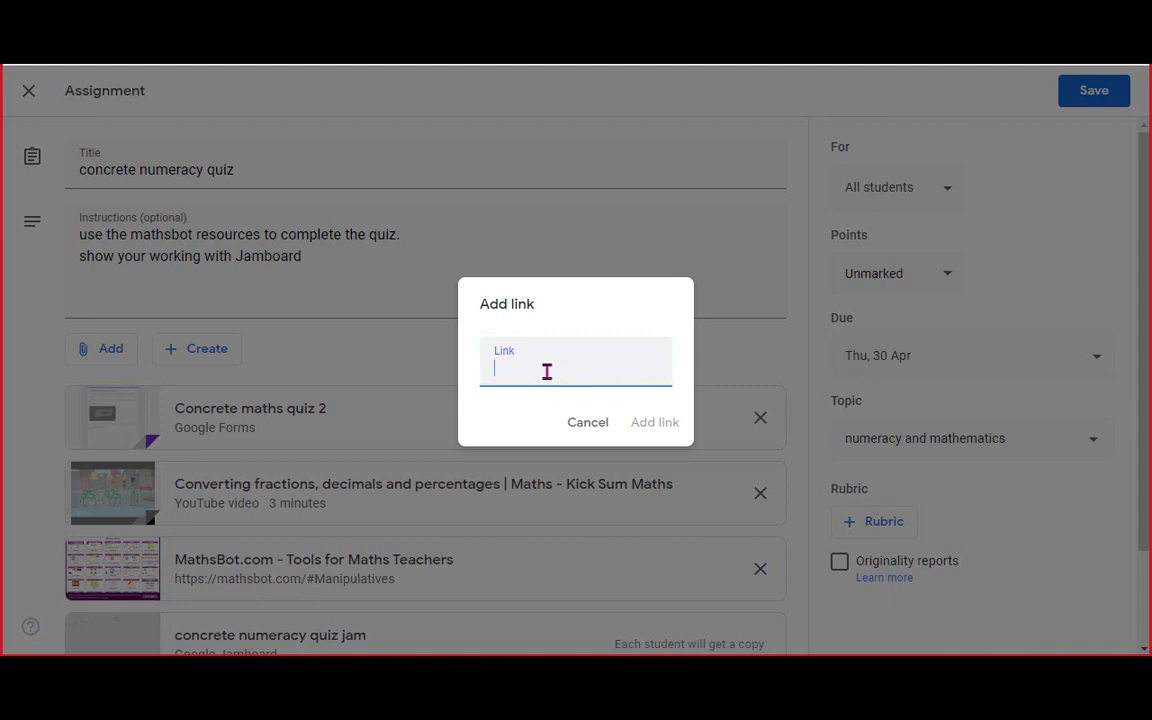
left_click(588, 424)
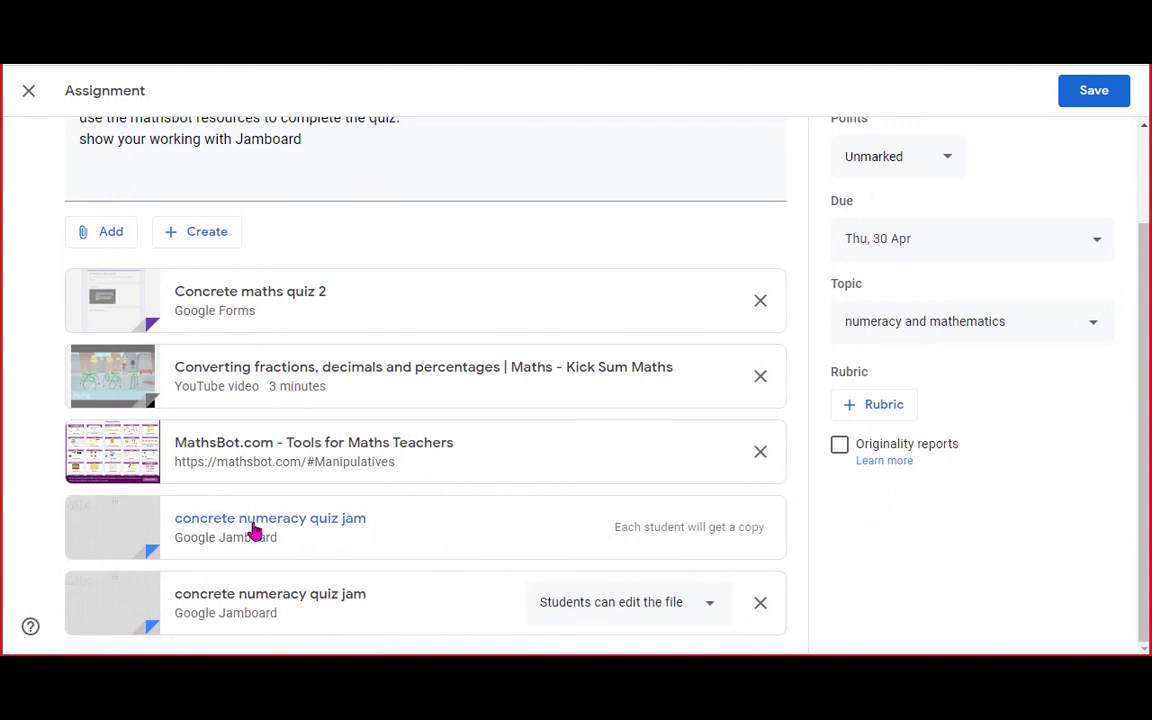
Check the student access options for the last attached concrete numeracy quiz jam, keeping "Students can edit the file"
left_click(712, 609)
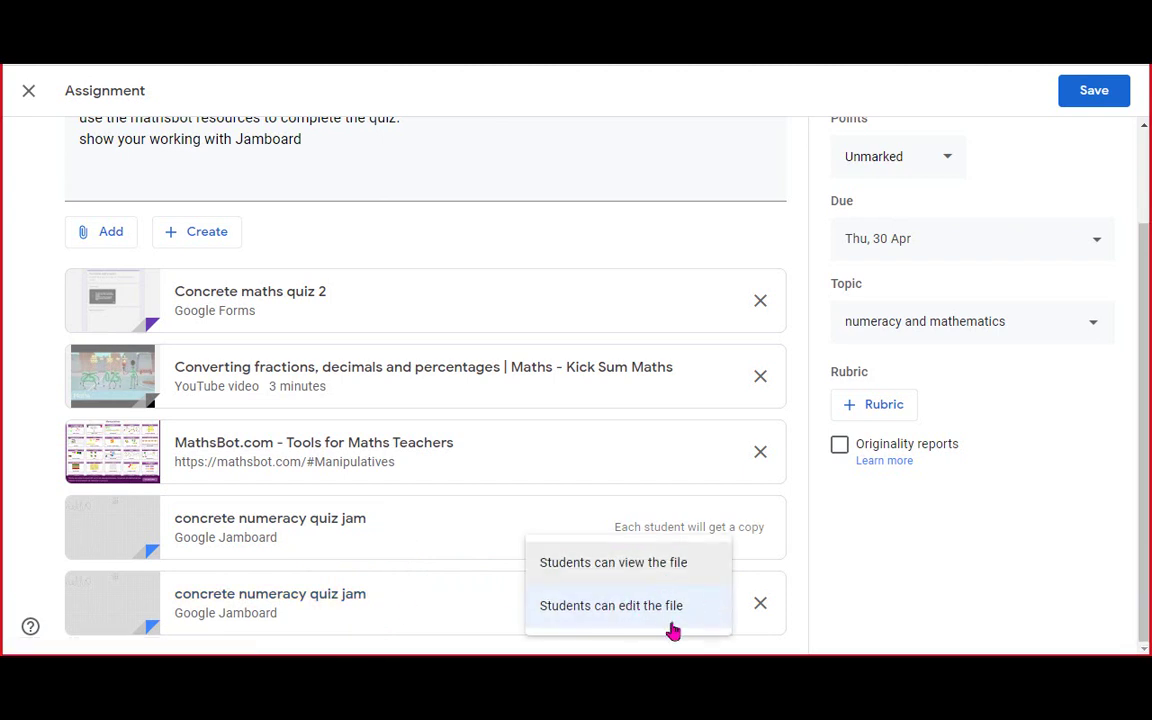
left_click(806, 620)
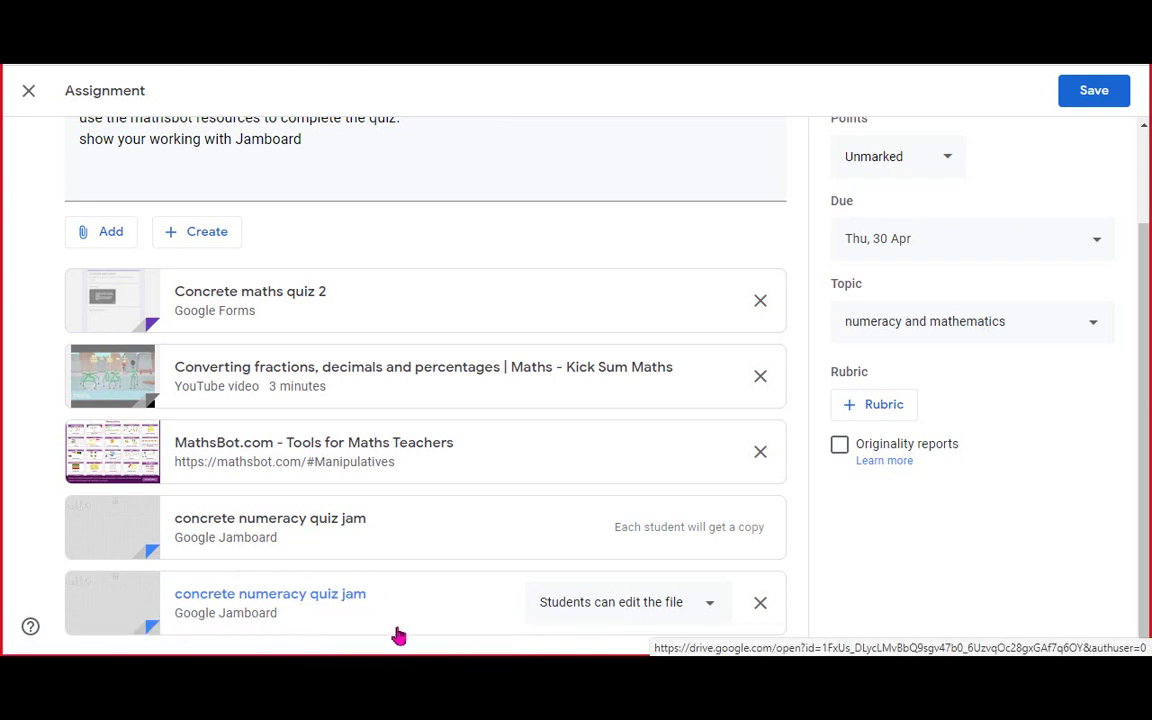
left_click(710, 604)
left_click(790, 573)
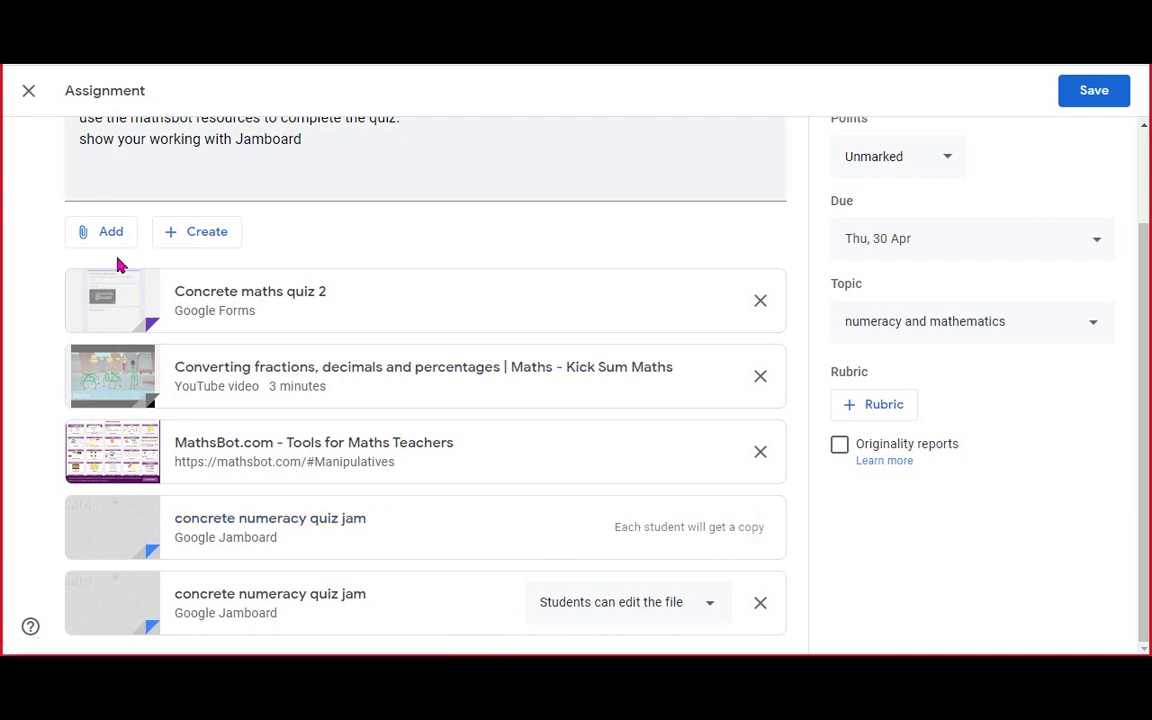
Look over the attachment source options once more and close the assignment without saving
left_click(96, 234)
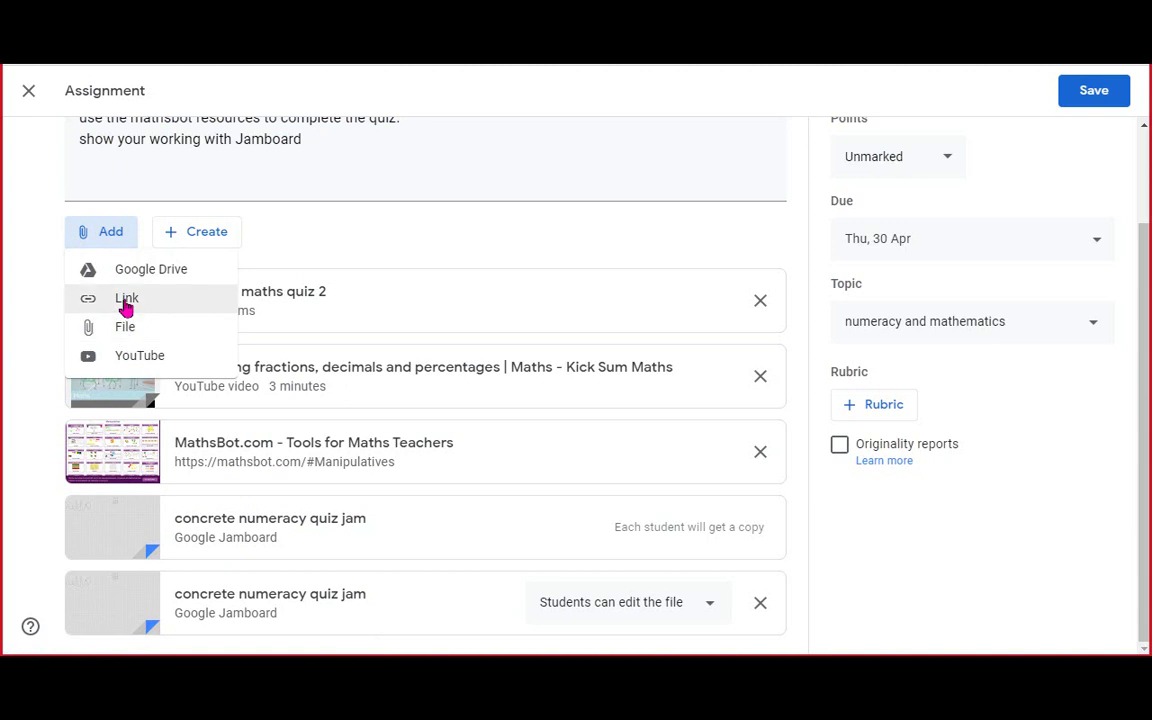
left_click(803, 347)
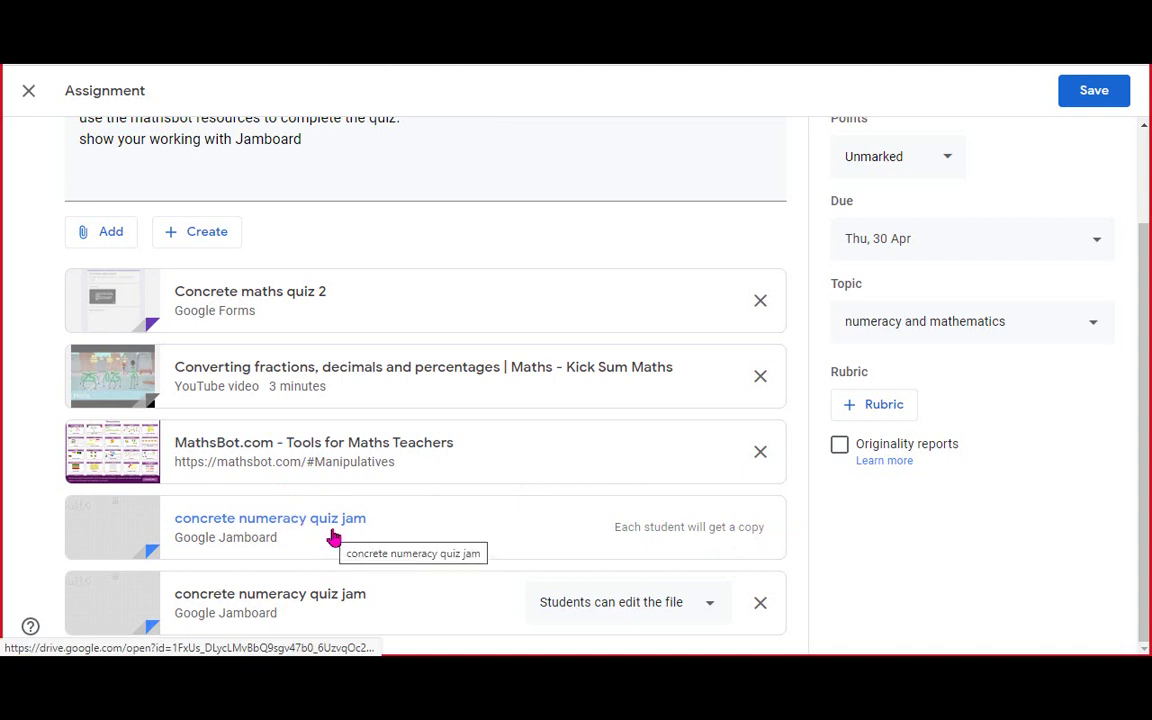
scroll(805, 468, "up", 2)
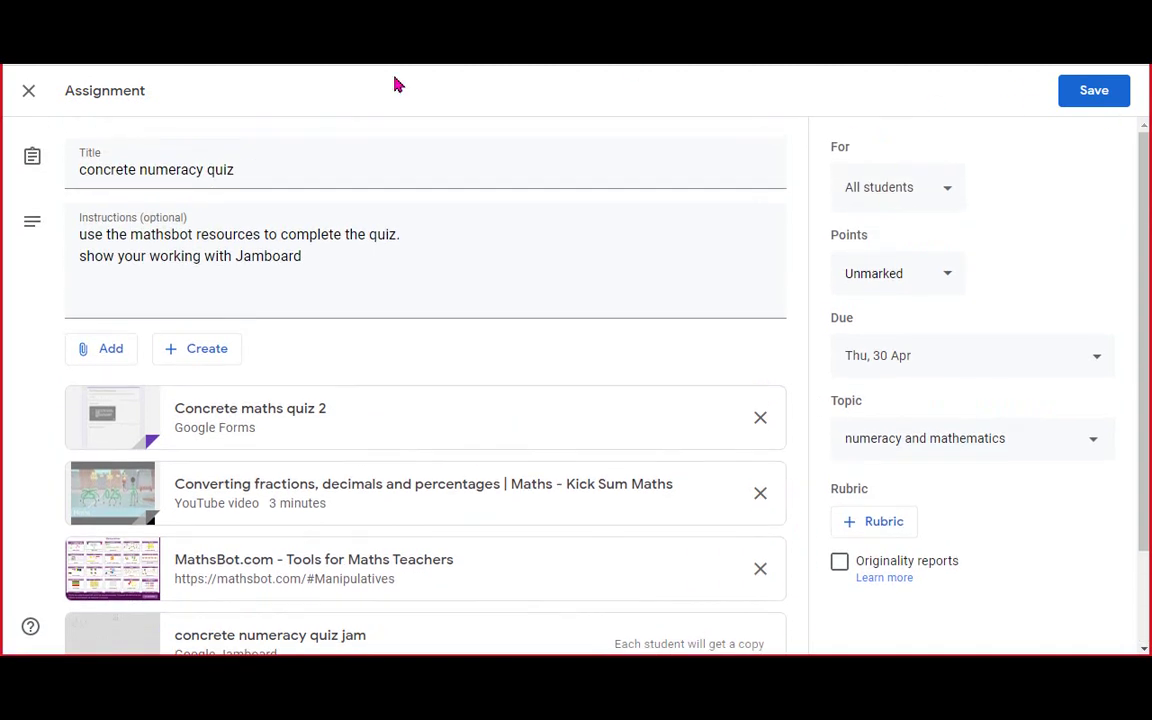
left_click(28, 90)
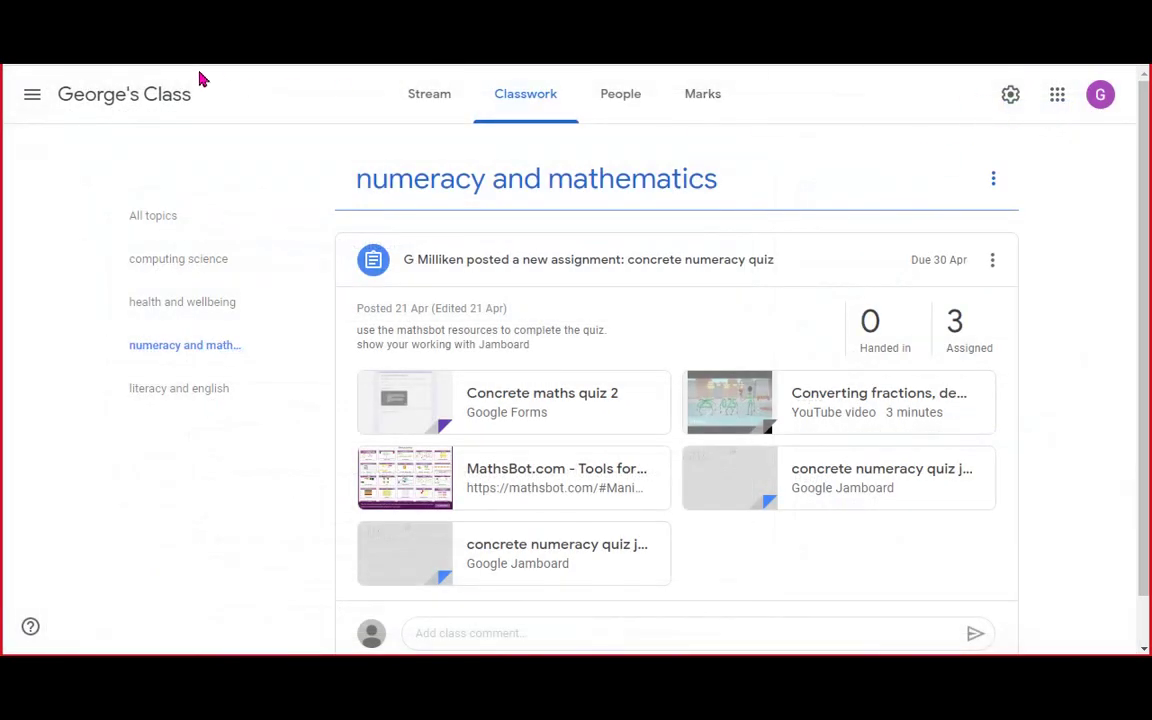
Return to the overview of all classes and switch to Google Jamboard
left_click(31, 95)
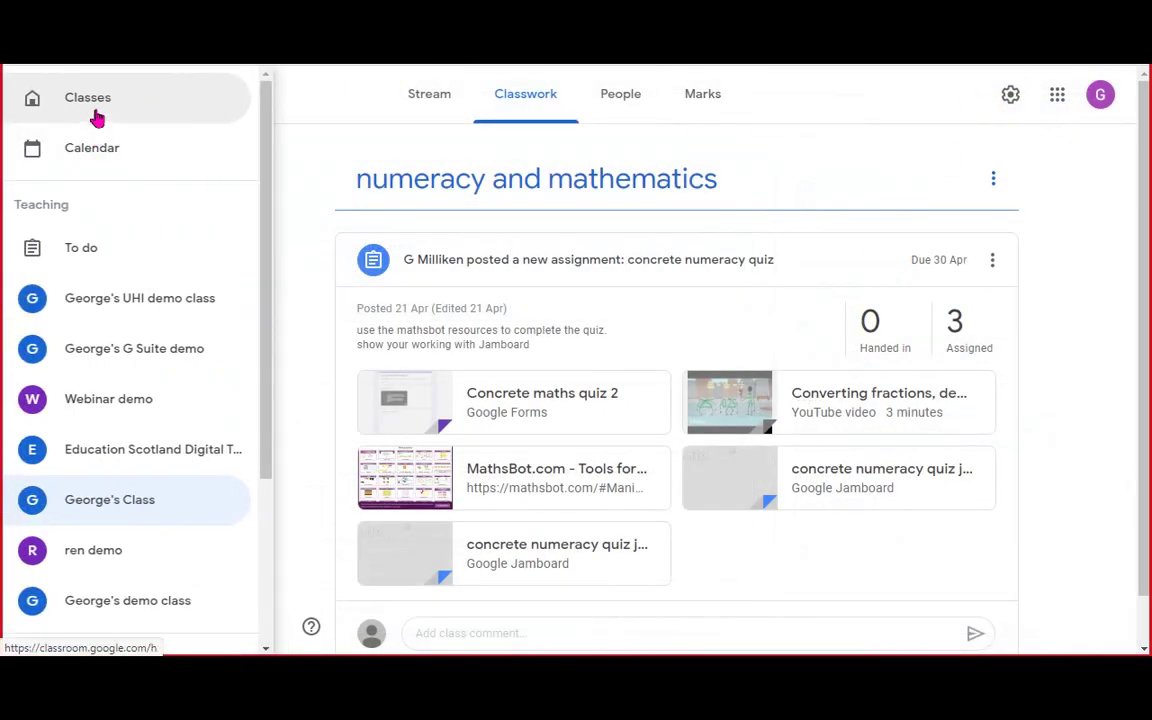
left_click(97, 116)
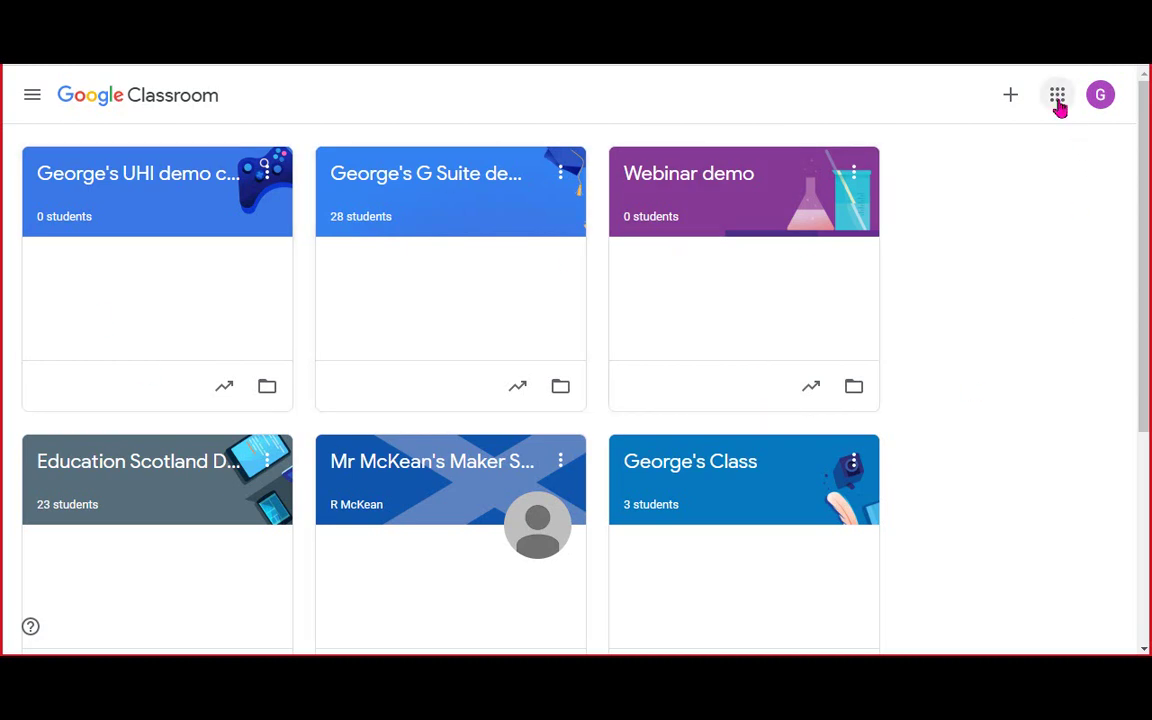
left_click(1058, 100)
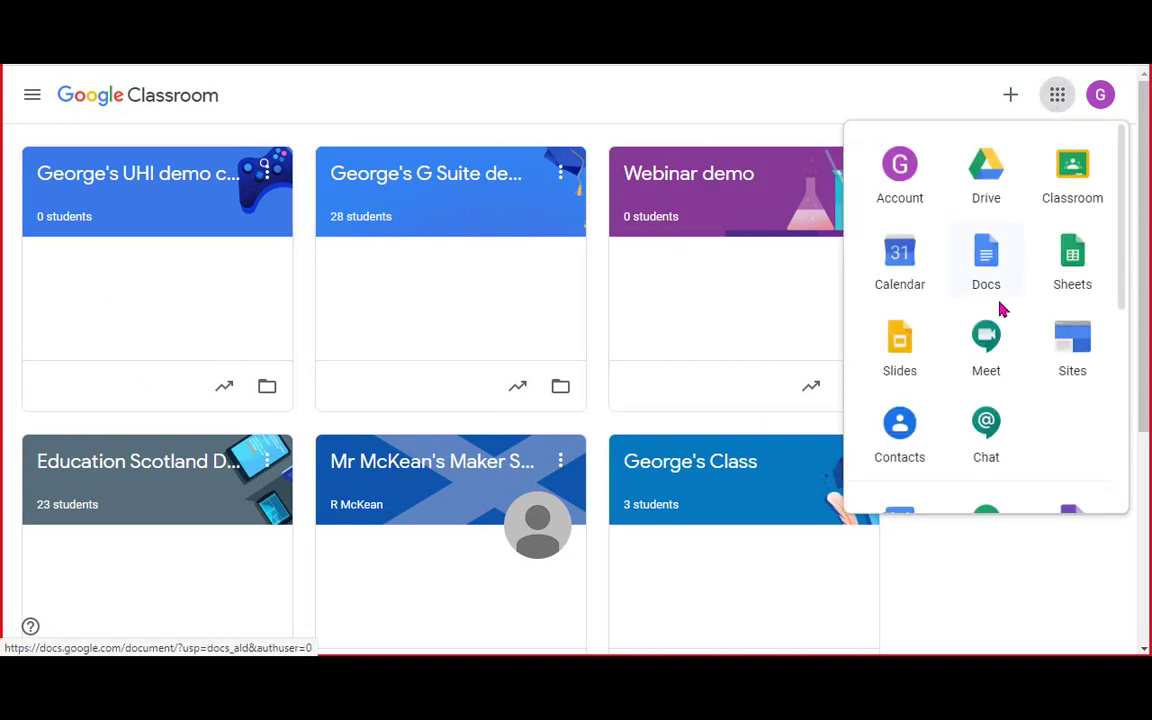
scroll(984, 380, "down", 1)
scroll(986, 400, "down", 1)
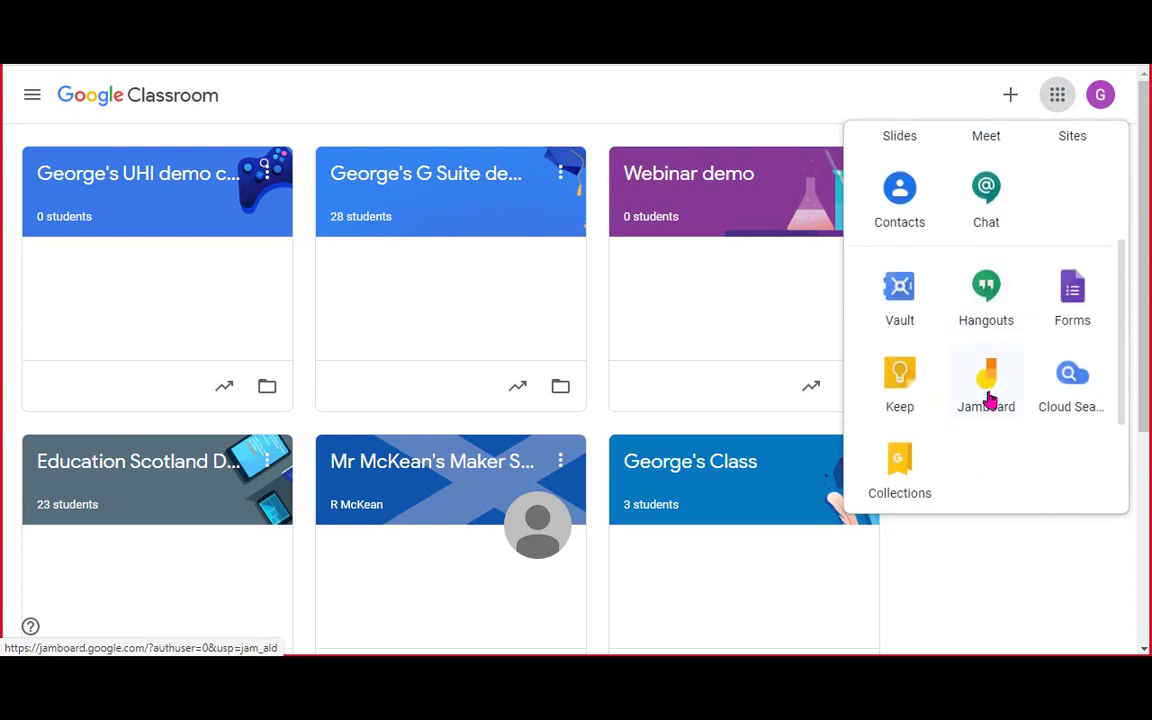
left_click(988, 398)
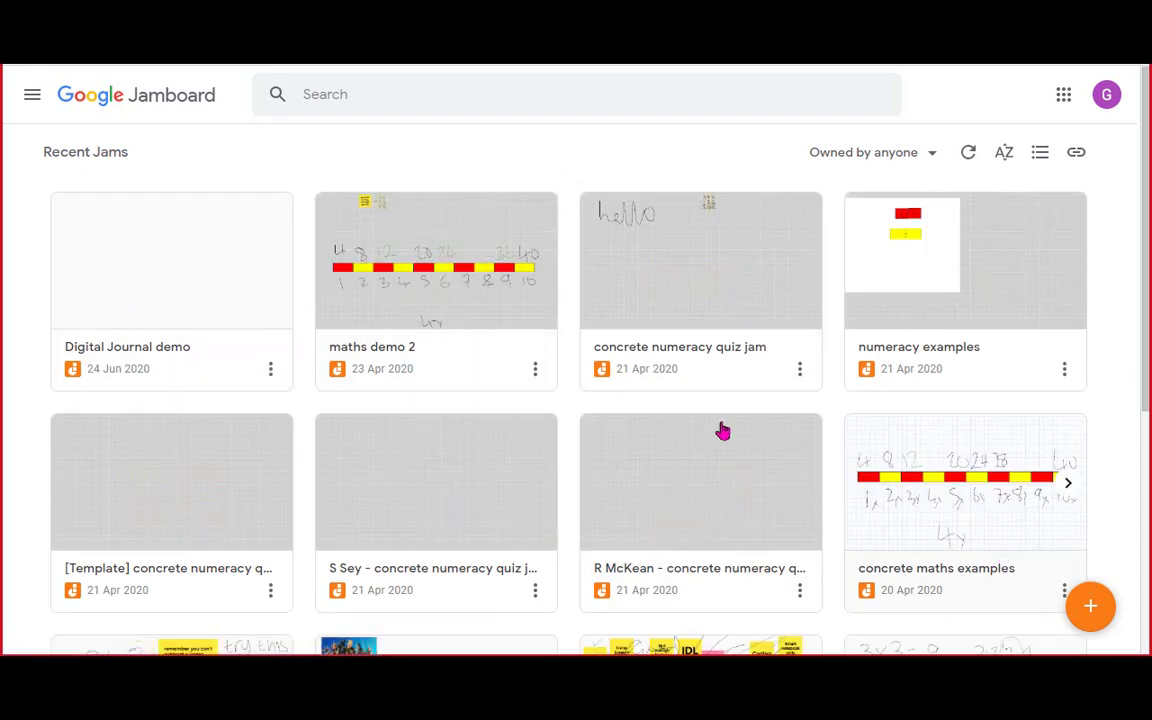
Browse the recent jams and open the Digital Journal demo jam
scroll(367, 484, "down", 1)
scroll(367, 484, "down", 3)
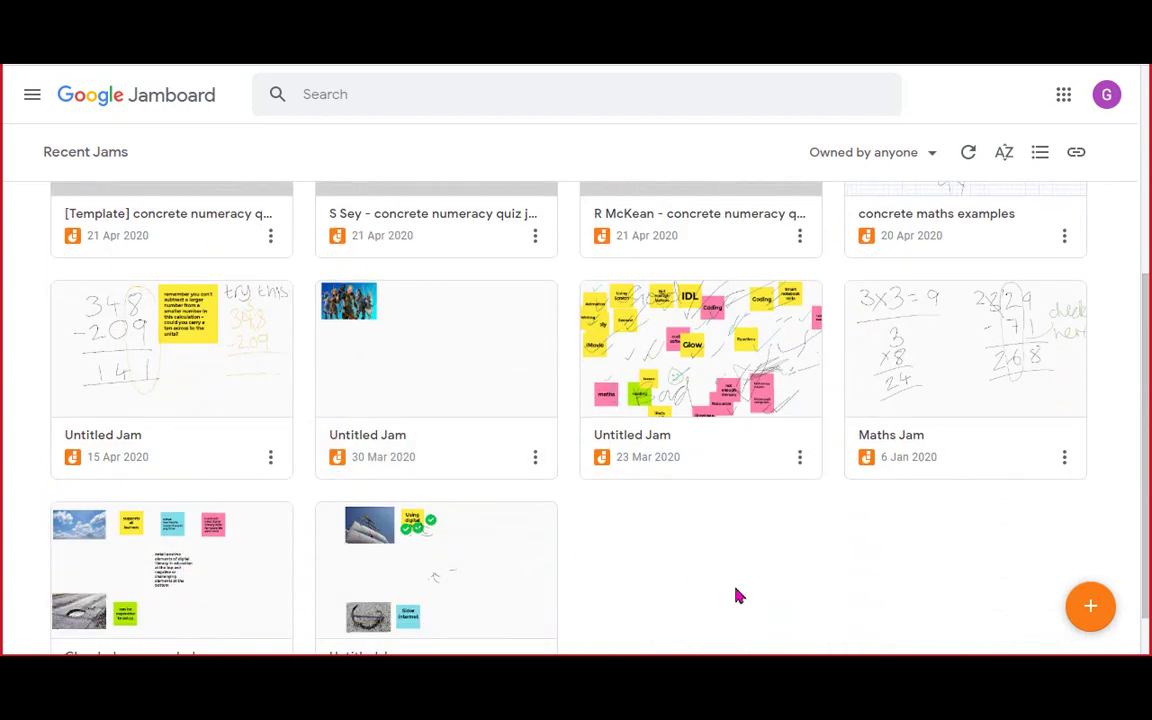
scroll(1106, 442, "up", 1)
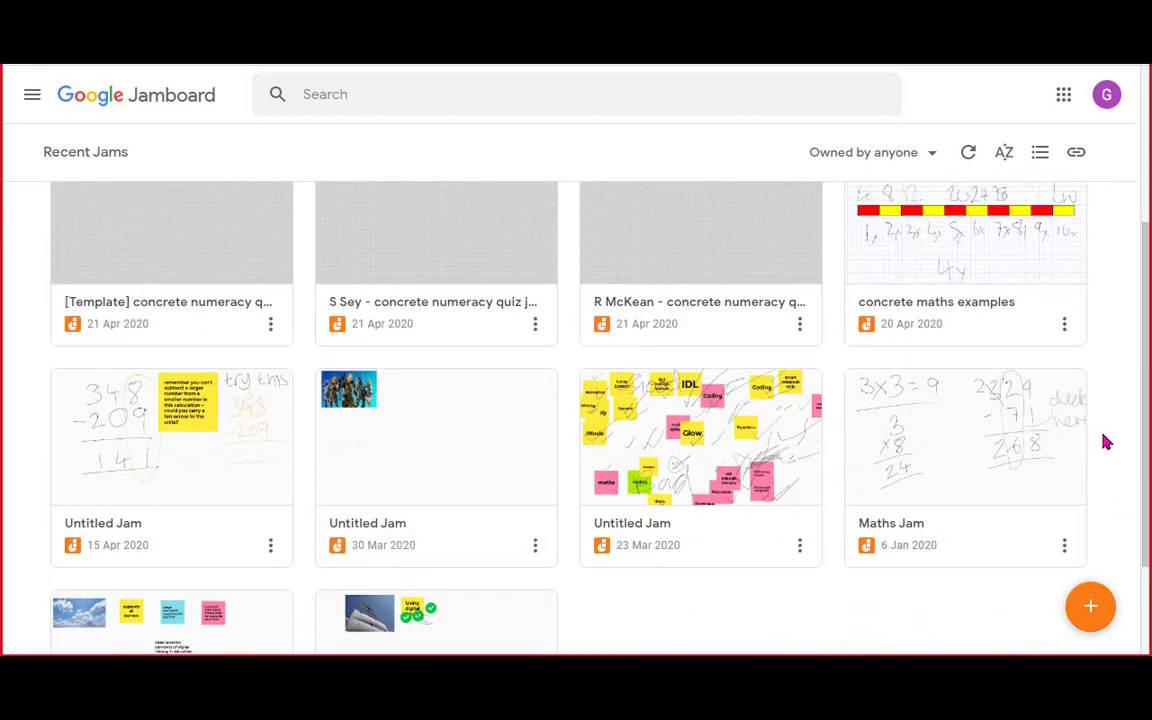
scroll(787, 532, "down", 2)
scroll(411, 437, "up", 4)
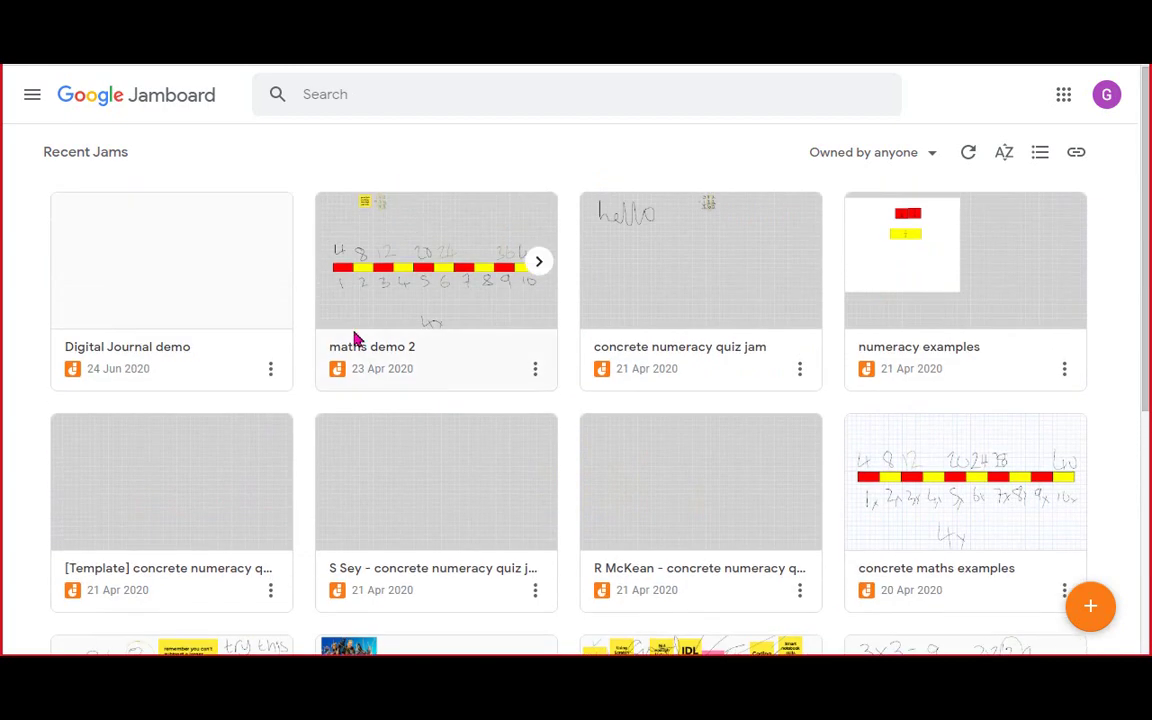
left_click(127, 275)
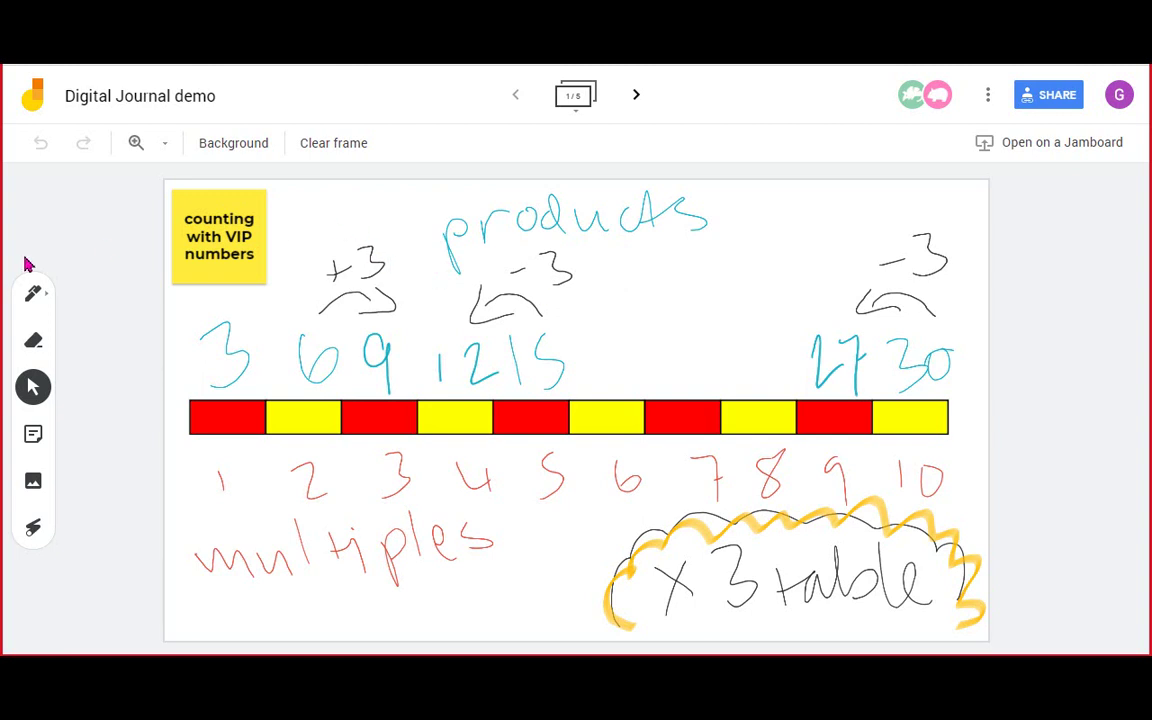
Look at the sticky note editor and the image upload options, closing both without adding anything to the frame
left_click(34, 440)
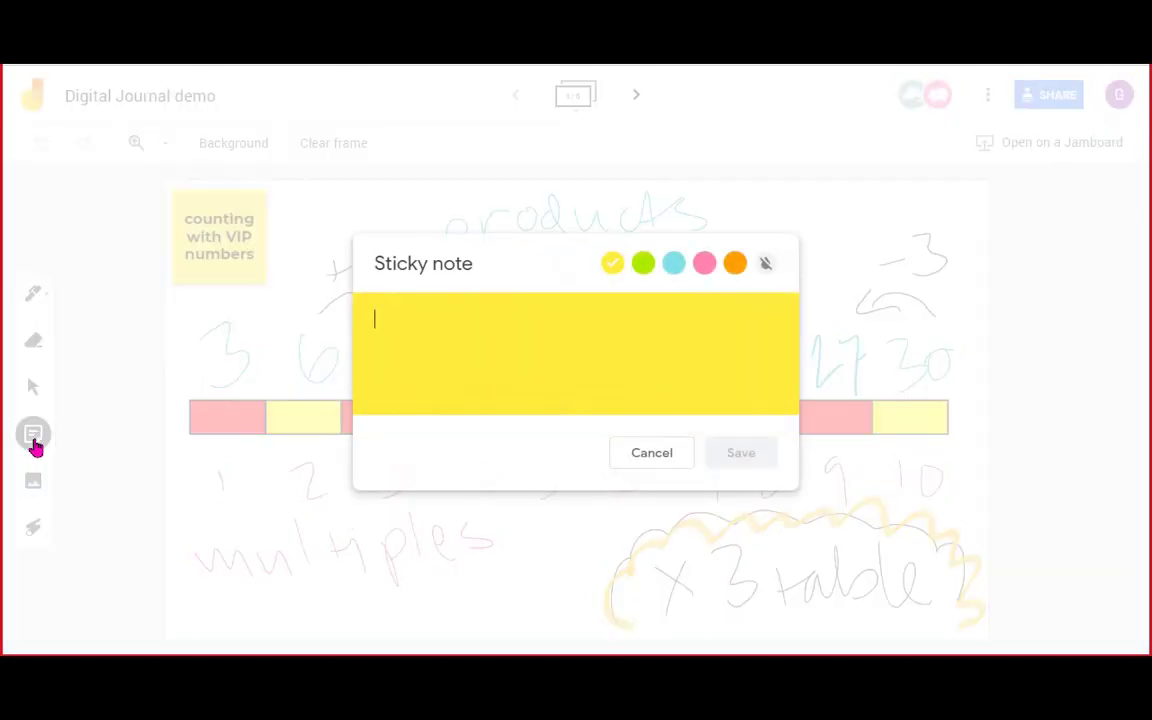
left_click(645, 457)
left_click(212, 250)
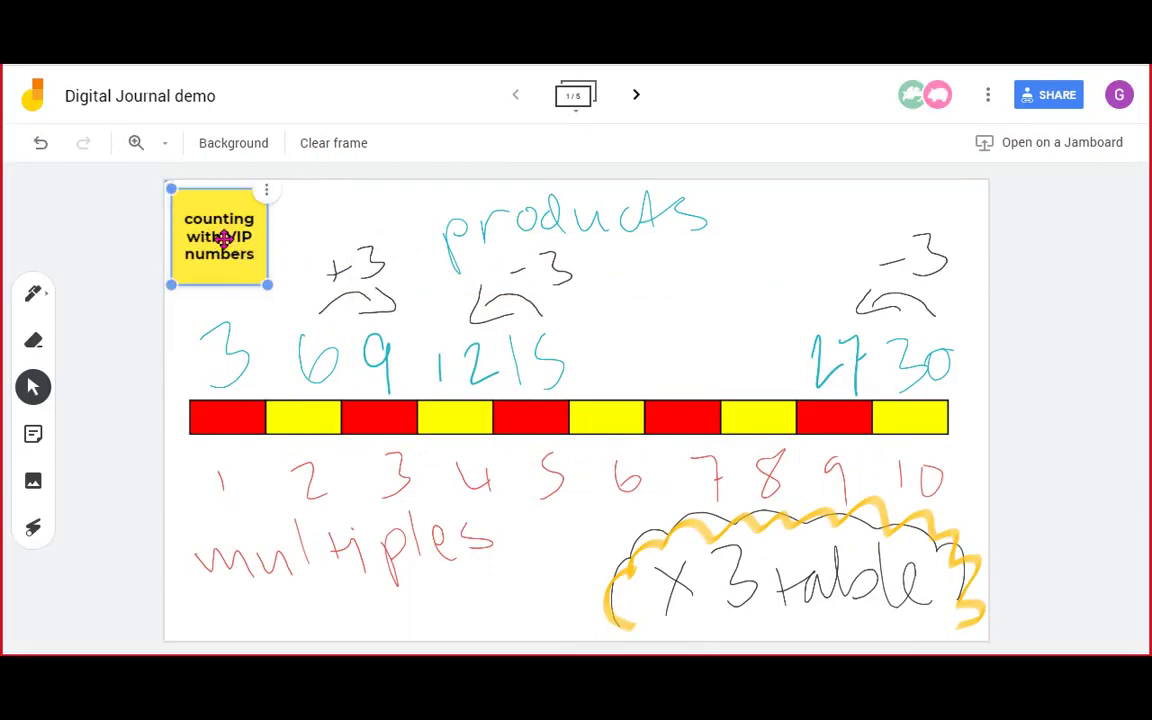
left_click(32, 484)
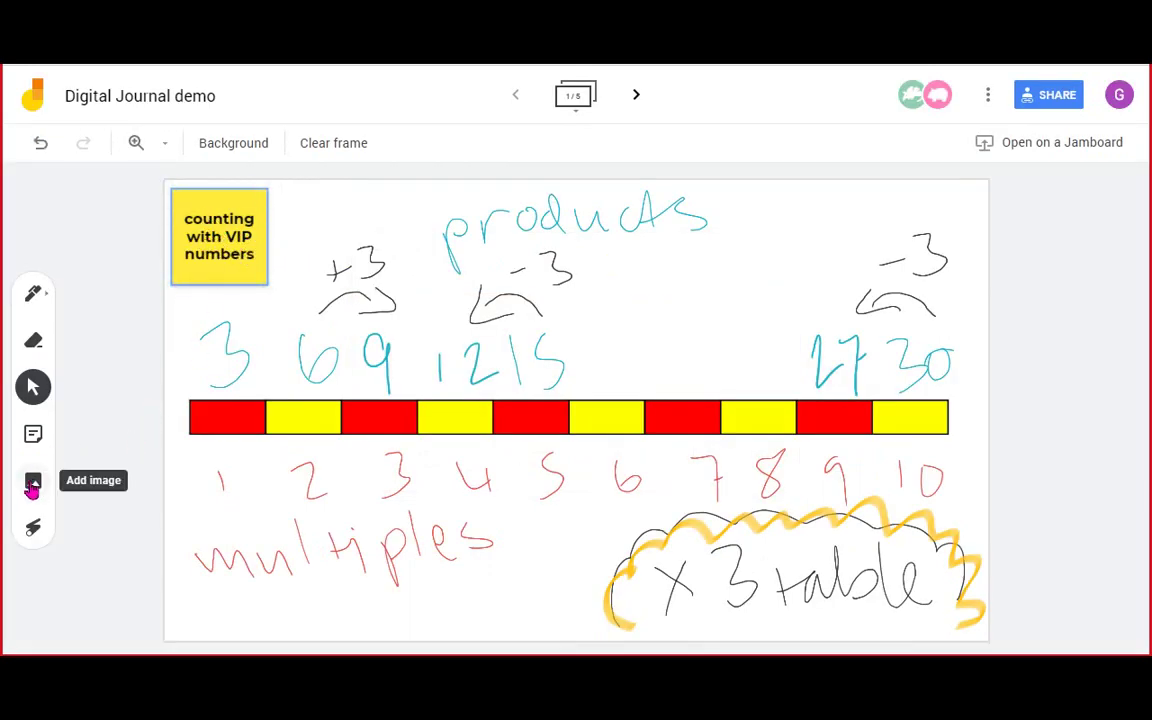
left_click(32, 484)
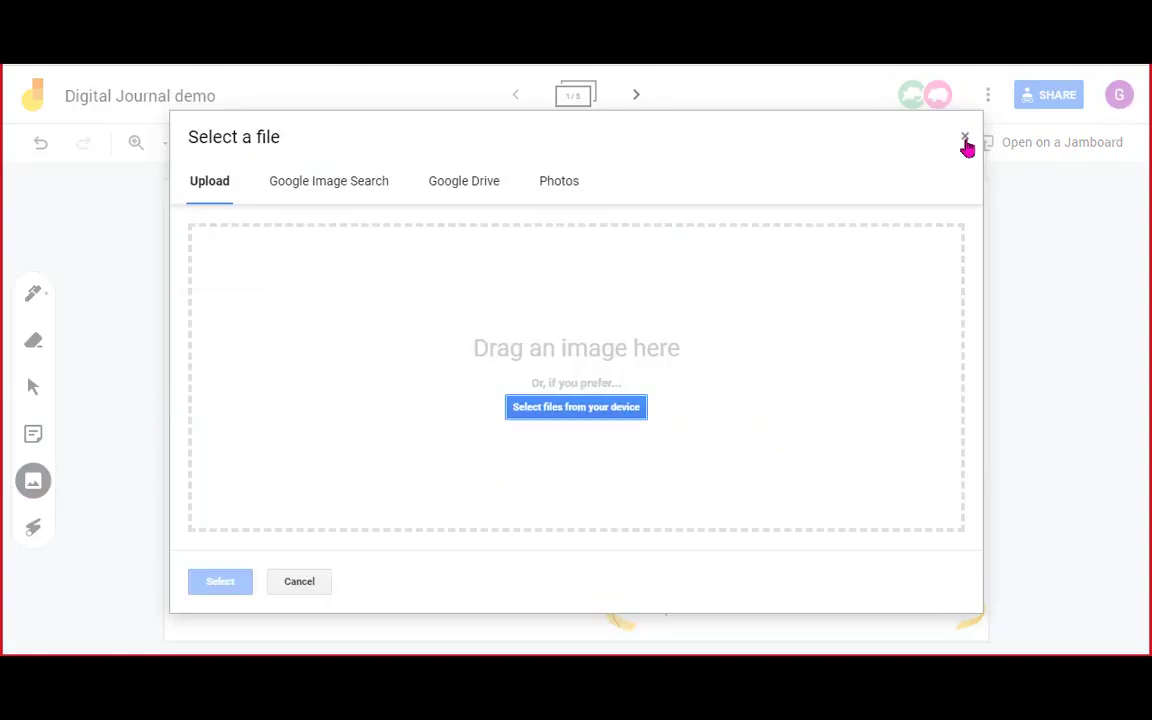
left_click(963, 133)
Add a blue sticky note reading "add text like this" to the frame
left_click(28, 444)
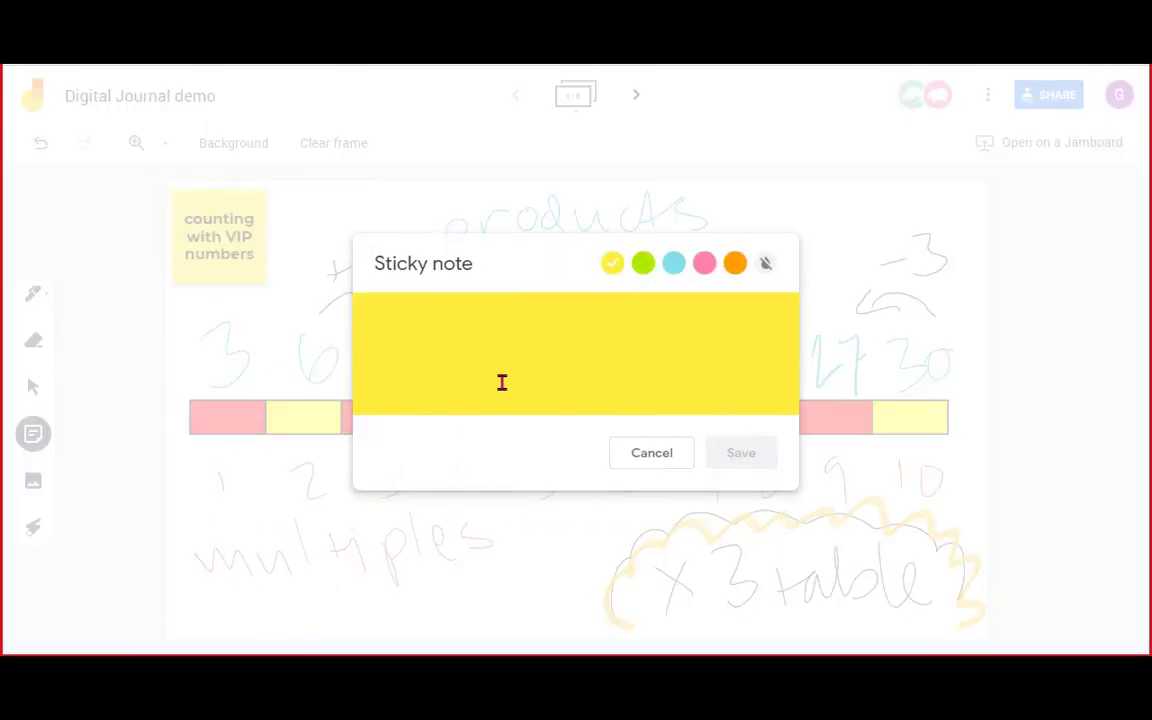
type("add text like this")
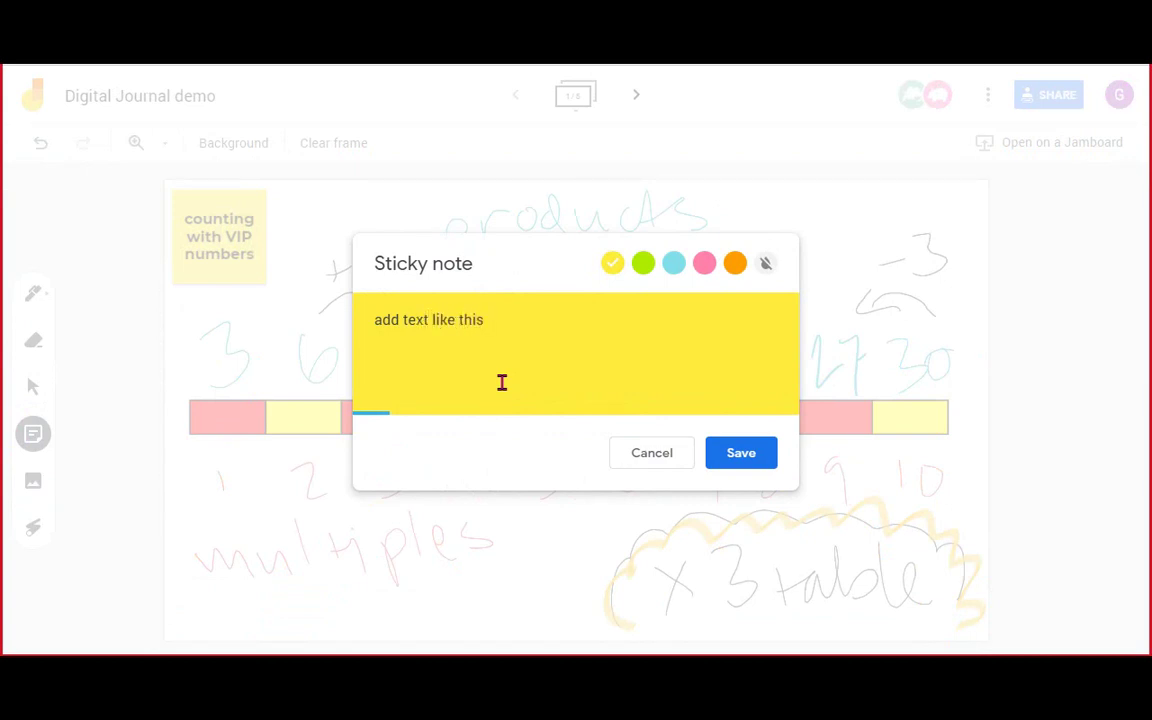
left_click(673, 263)
left_click(743, 456)
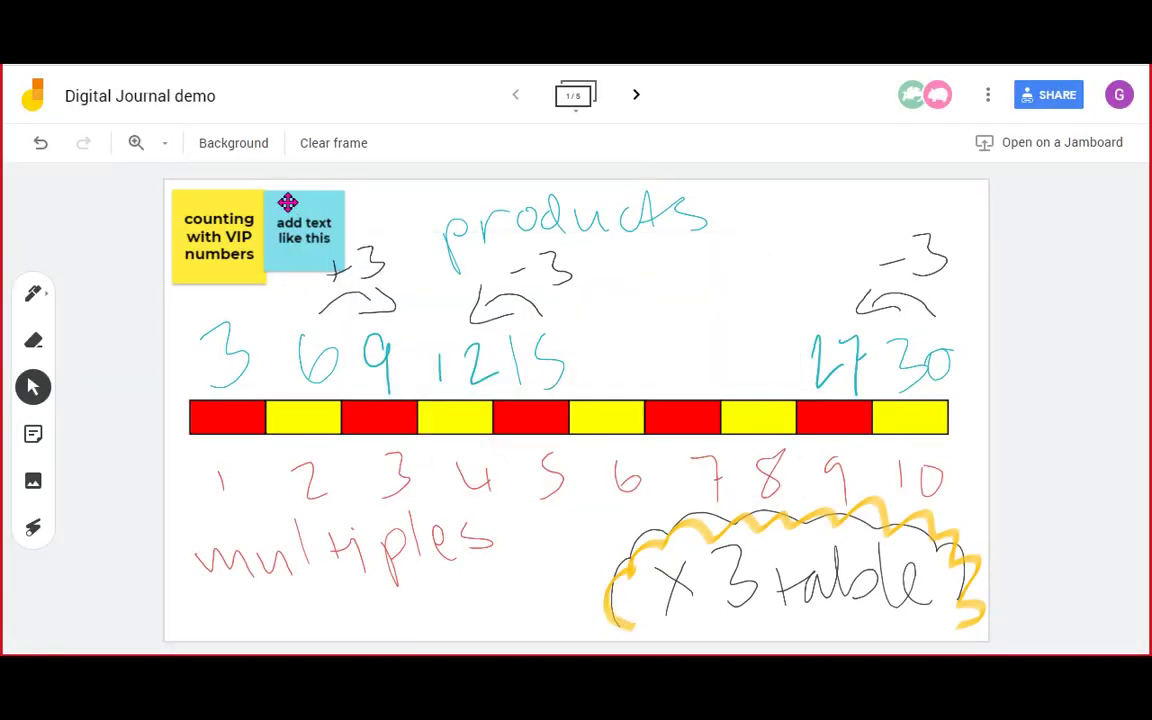
Move the blue sticky note to the frame's lower-left corner below "multiples" and shrink it to about half its original size
left_click_drag(285, 200, 185, 565)
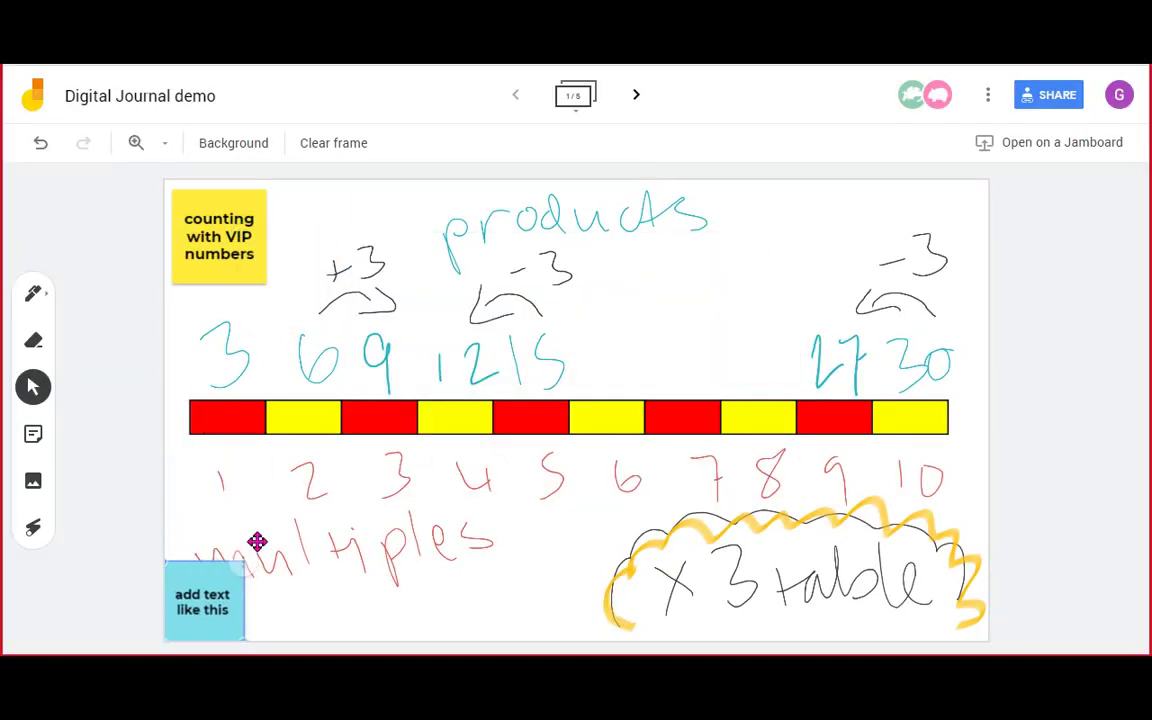
left_click_drag(199, 629, 180, 598)
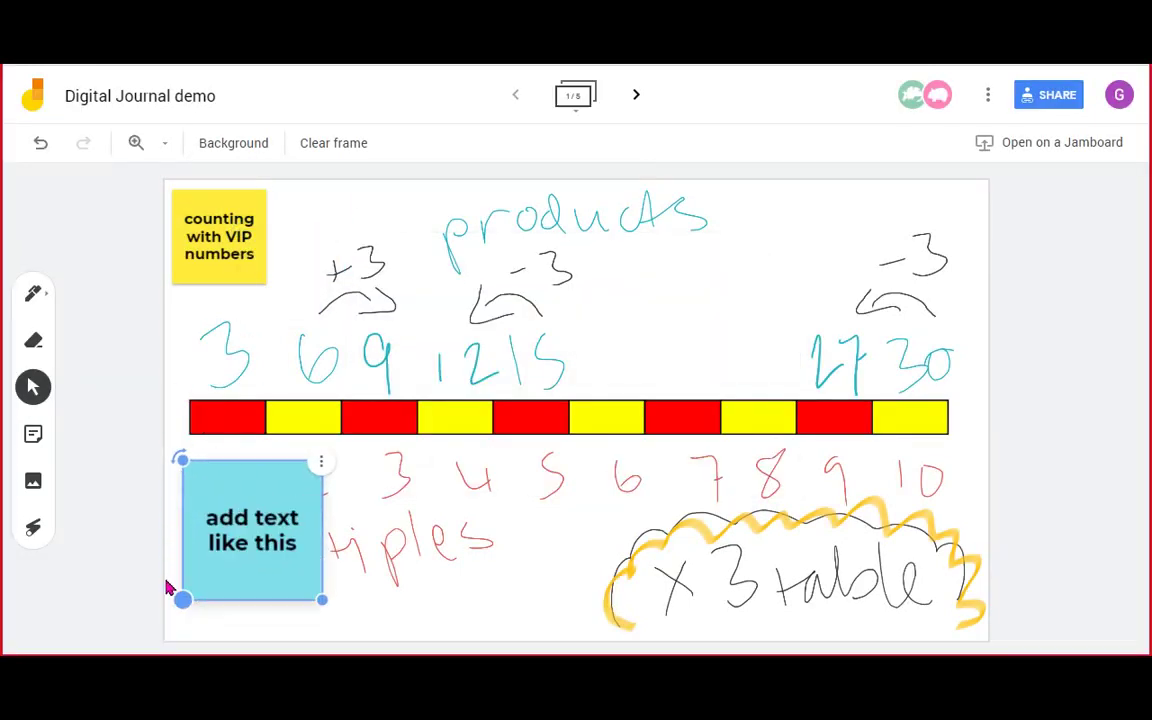
left_click(320, 462)
left_click_drag(180, 460, 194, 614)
left_click(316, 462)
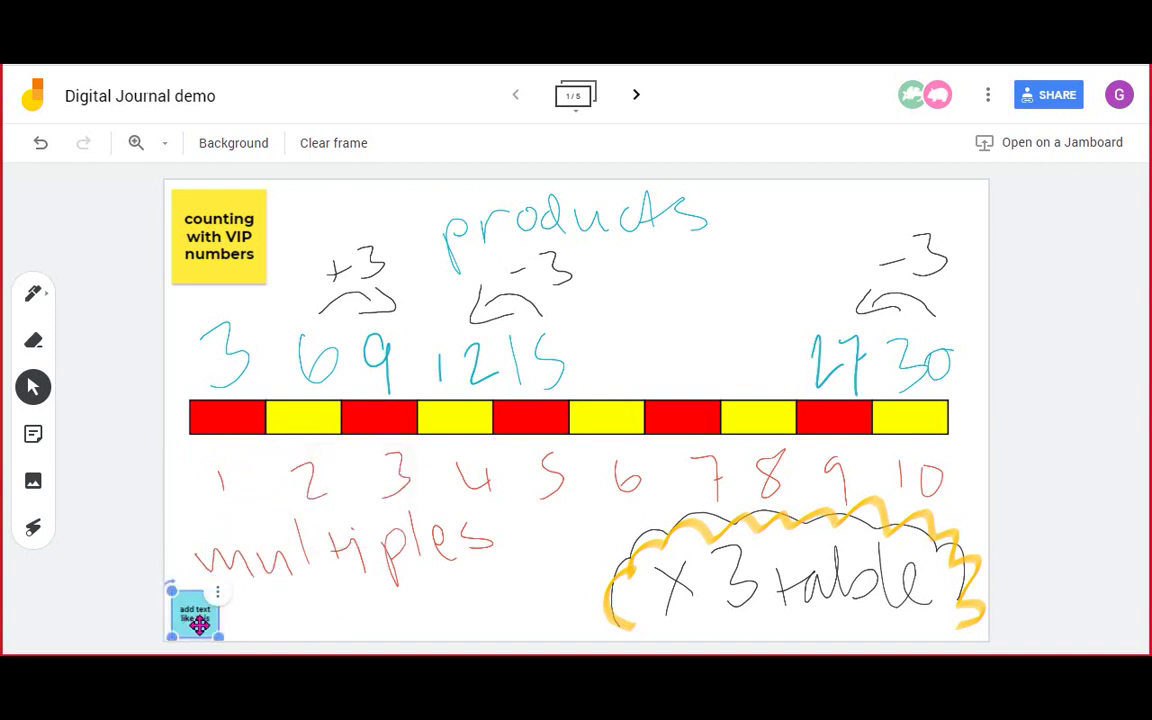
left_click(298, 651)
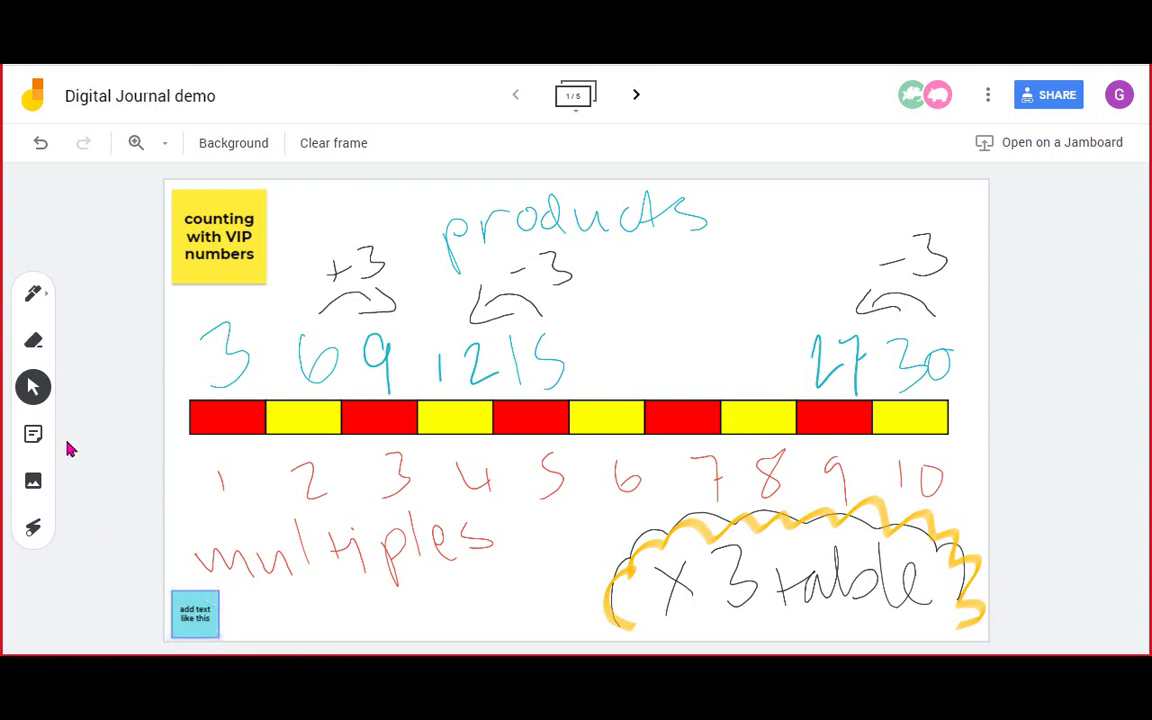
Review the sources for adding an image, including Google Image Search, and close the file selection without inserting one
left_click(33, 480)
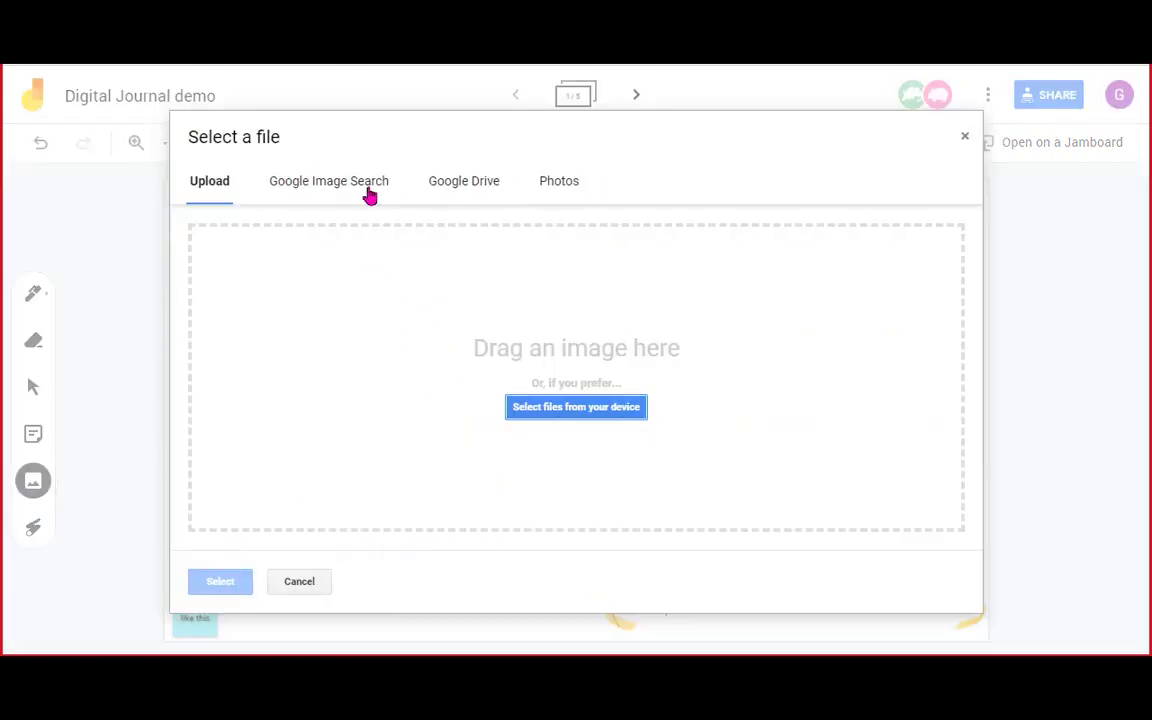
left_click(327, 192)
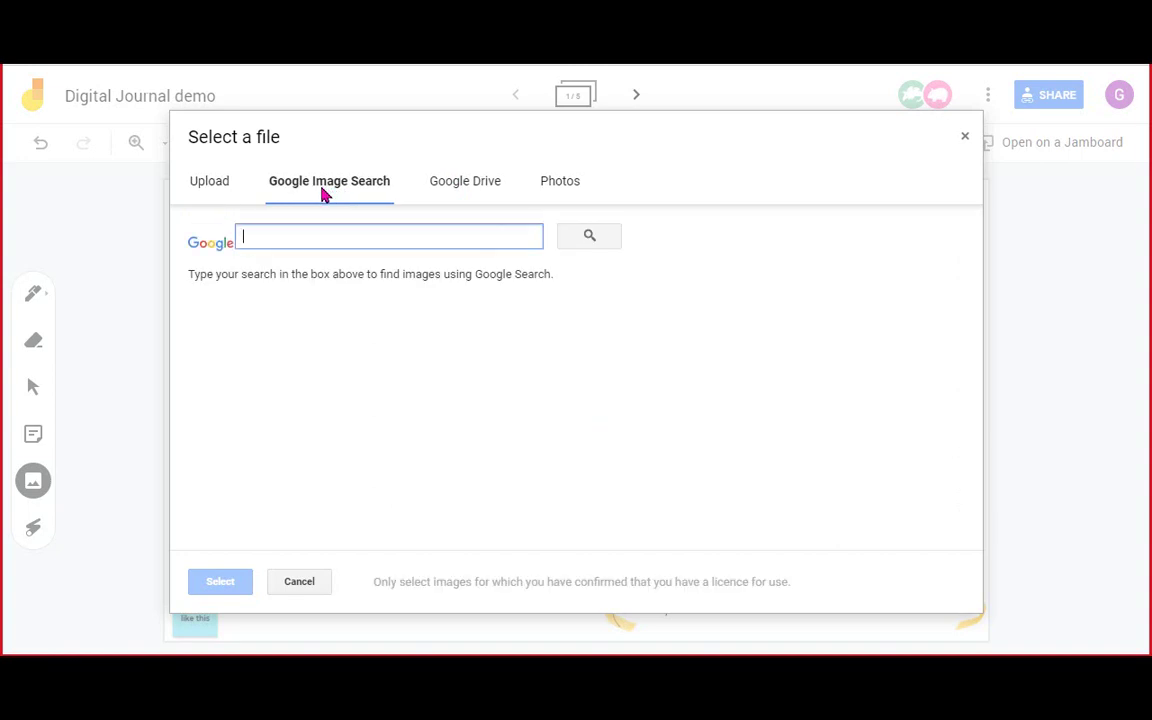
left_click(967, 138)
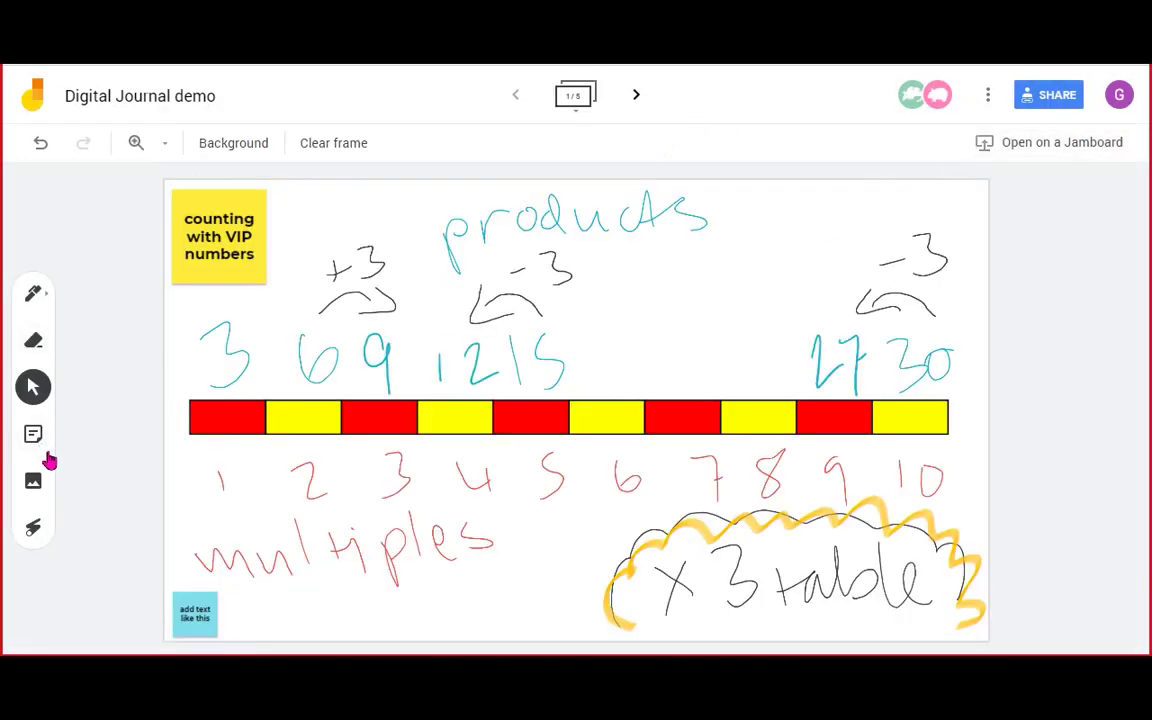
Try the eraser tool, switch to the pen, and show its available pen types and colours
left_click(28, 340)
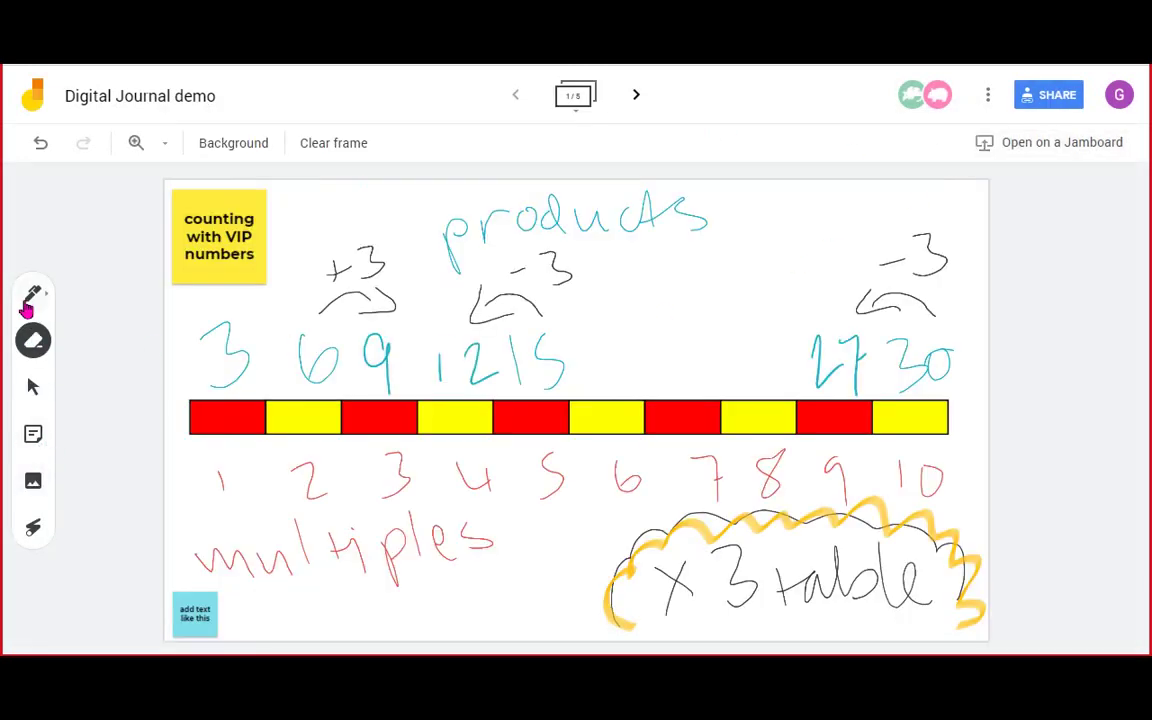
left_click(31, 297)
left_click(32, 296)
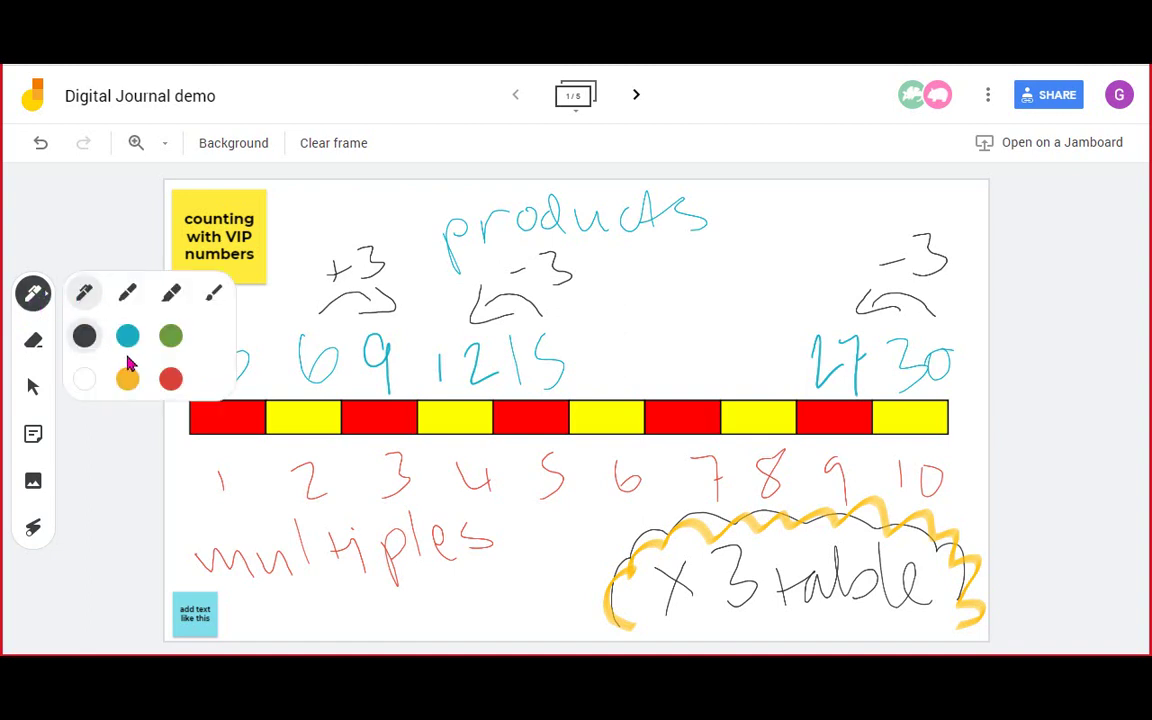